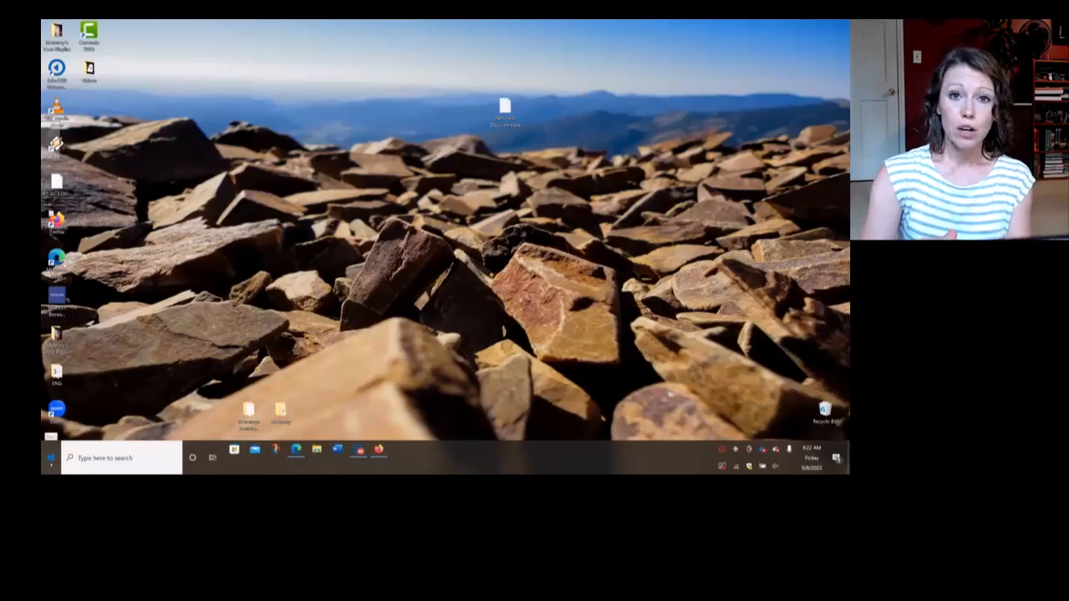
{"action": "left_click", "coordinate": [51, 457]}
{"action": "scroll", "coordinate": [107, 367], "scroll_direction": "down", "scroll_amount": 15}
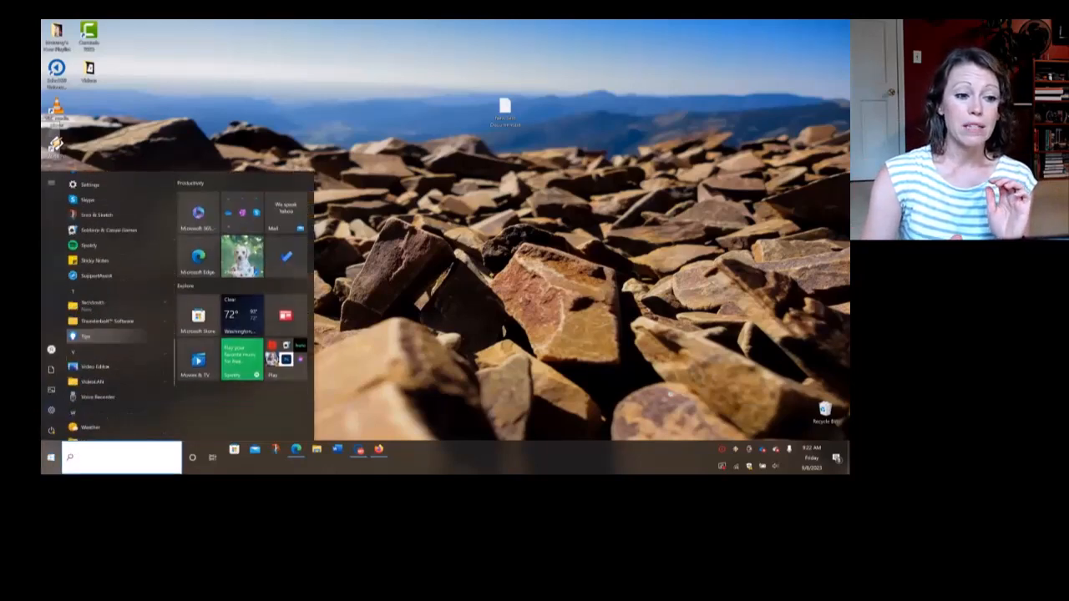
{"action": "scroll", "coordinate": [107, 367], "scroll_direction": "down", "scroll_amount": 5}
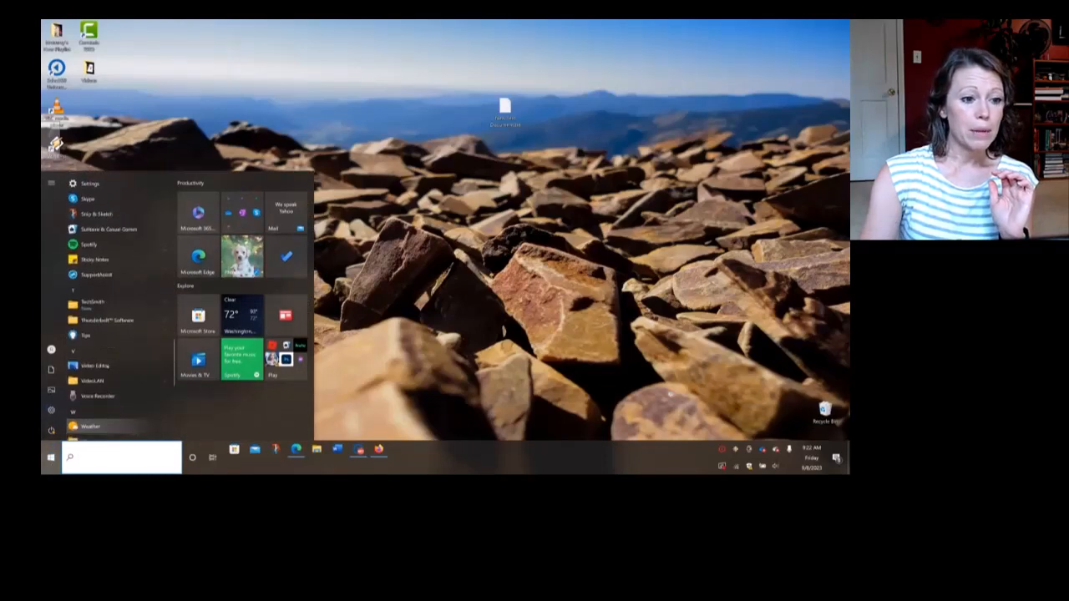
{"action": "scroll", "coordinate": [107, 366], "scroll_direction": "down", "scroll_amount": 2}
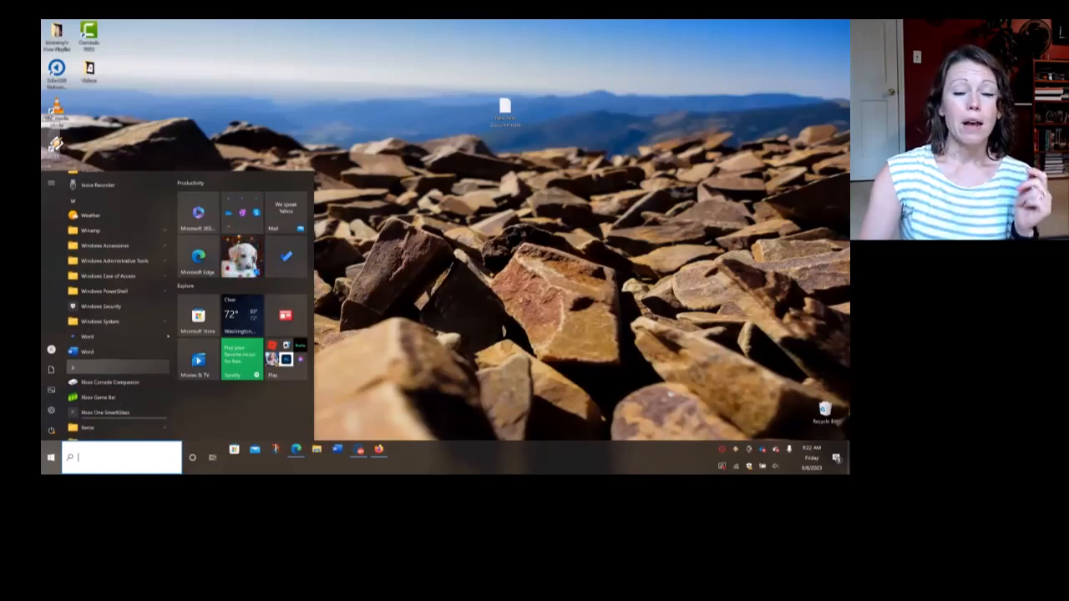
{"action": "key", "text": "Escape"}
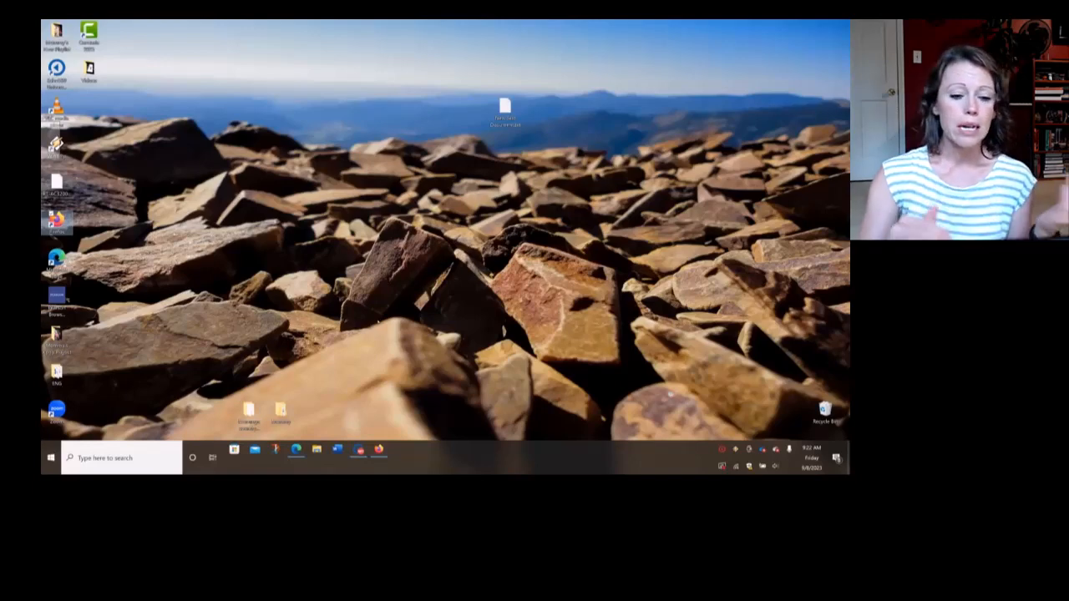
Open Word and create a new blank document
{"action": "left_click", "coordinate": [338, 449]}
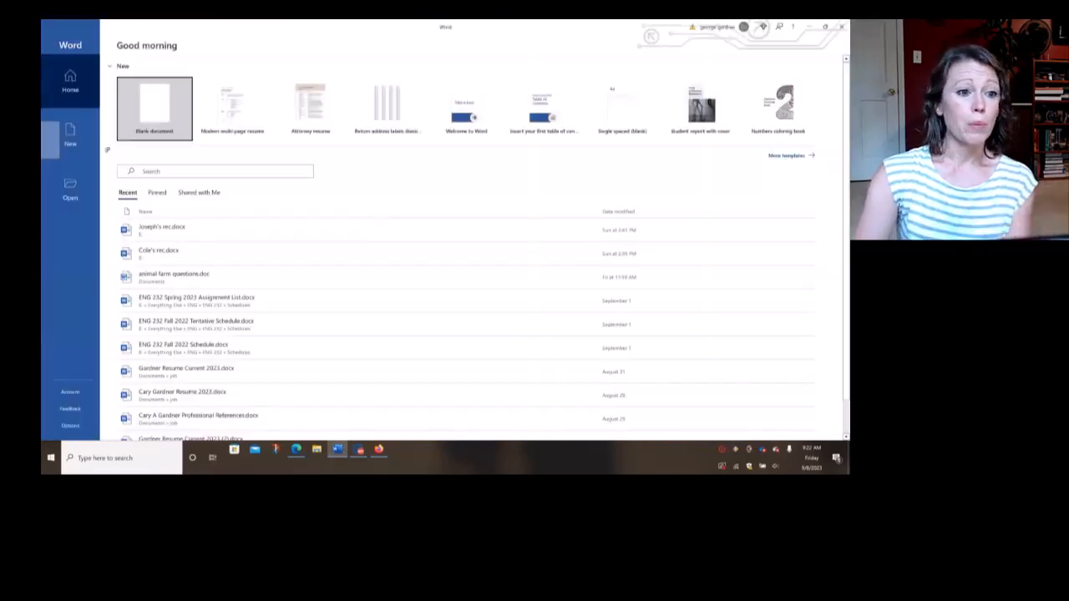
{"action": "left_click", "coordinate": [142, 115]}
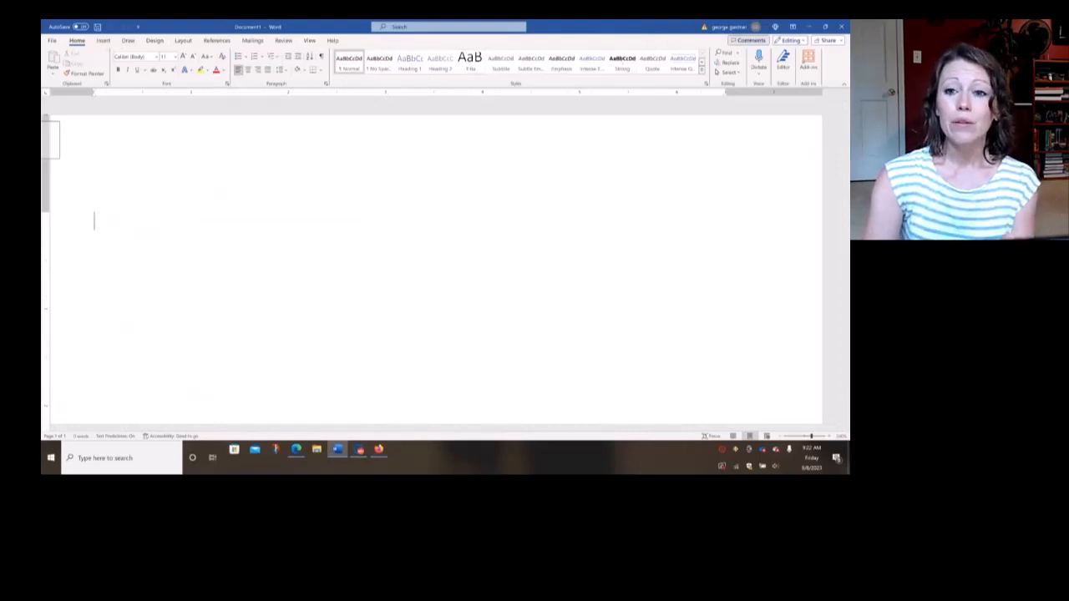
Collapse the ribbon, show it temporarily and pin it open again
{"action": "left_click", "coordinate": [843, 86]}
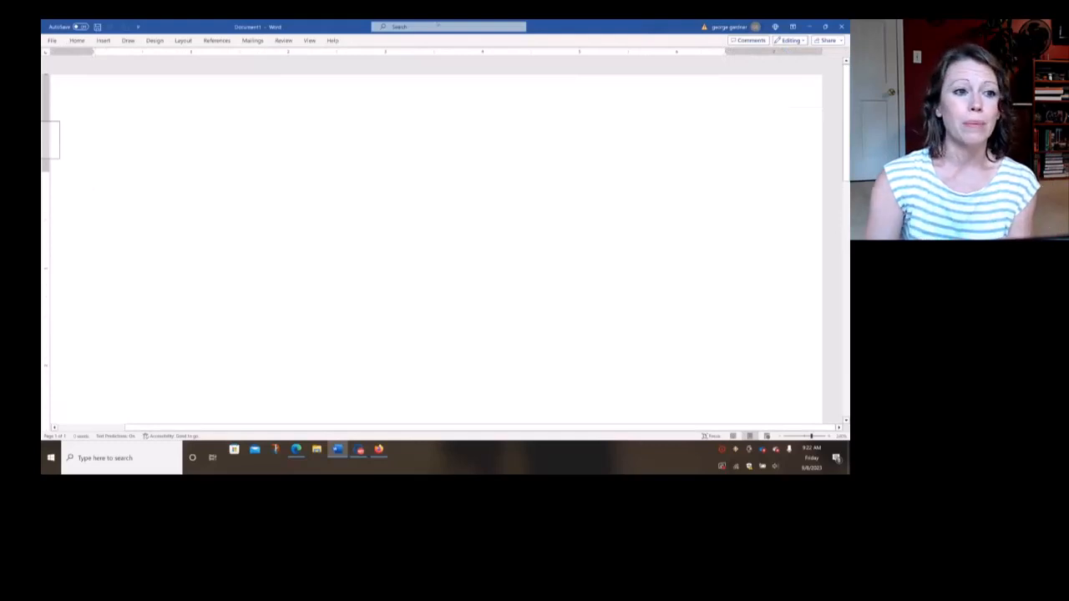
{"action": "left_click", "coordinate": [77, 40]}
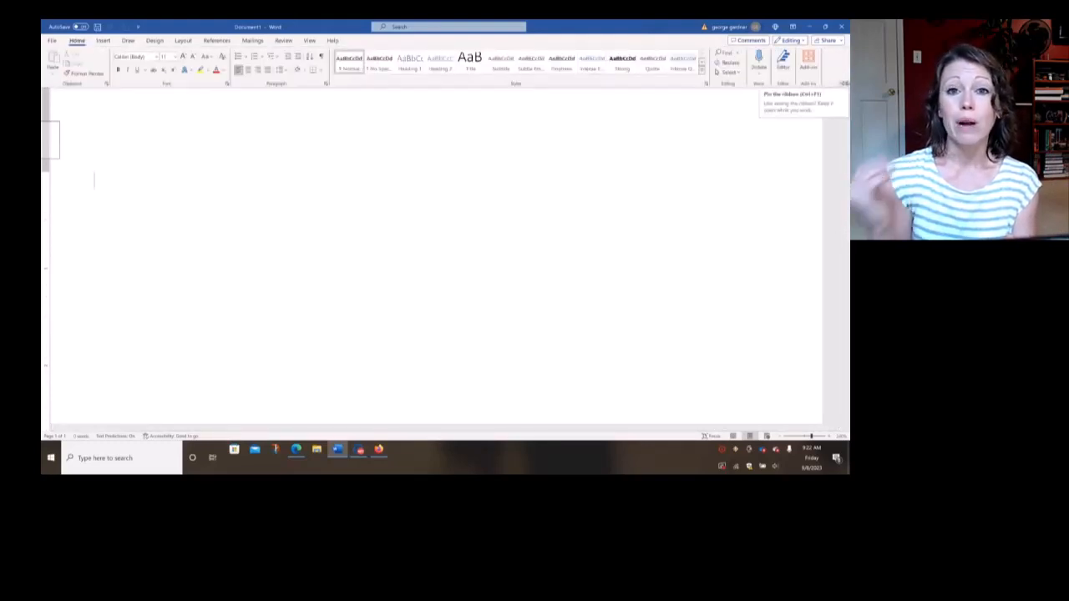
{"action": "left_click", "coordinate": [845, 84]}
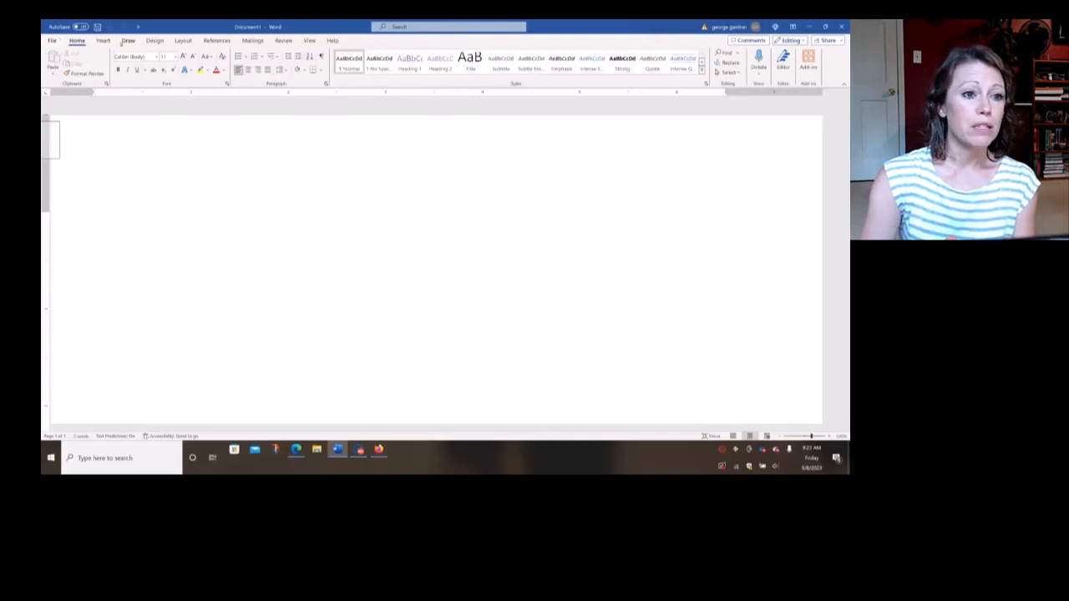
Check the document's page margins against the margin presets
{"action": "left_click", "coordinate": [183, 41]}
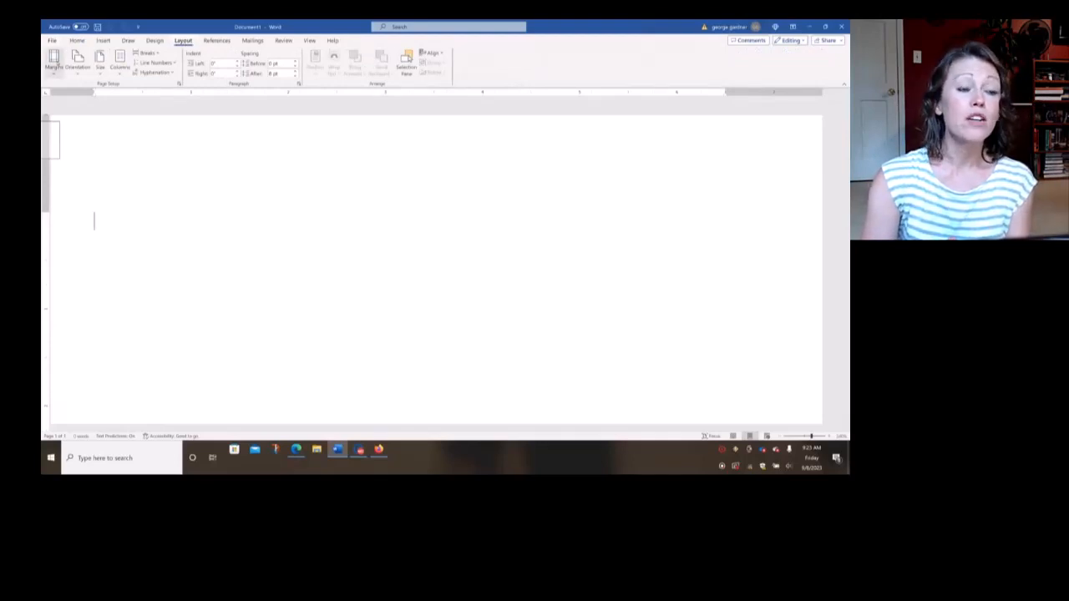
{"action": "left_click", "coordinate": [54, 60]}
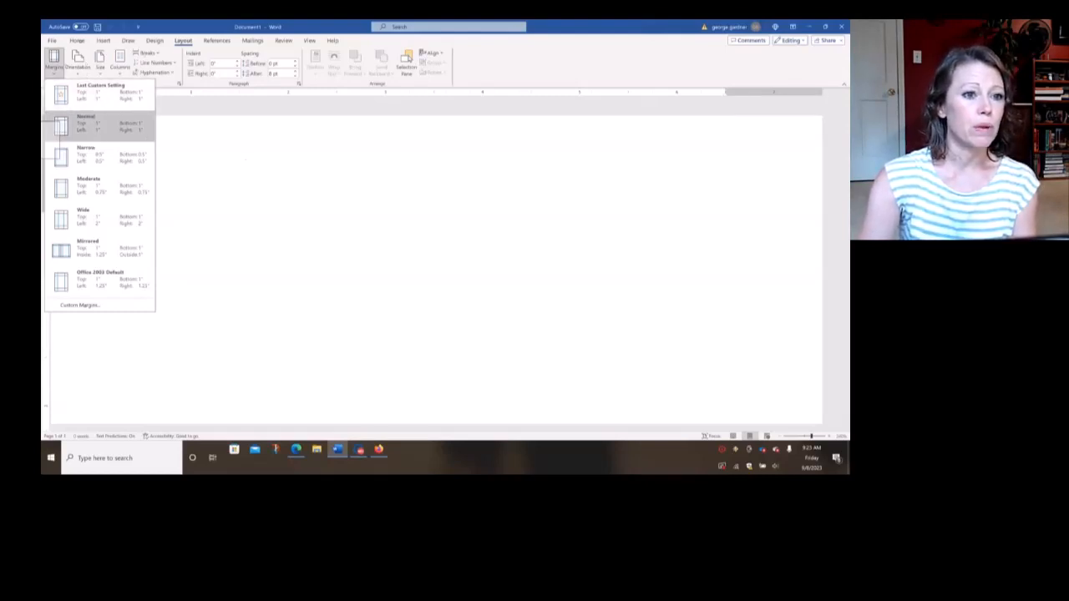
Set the document's font to Times New Roman at size 12
{"action": "left_click", "coordinate": [77, 40]}
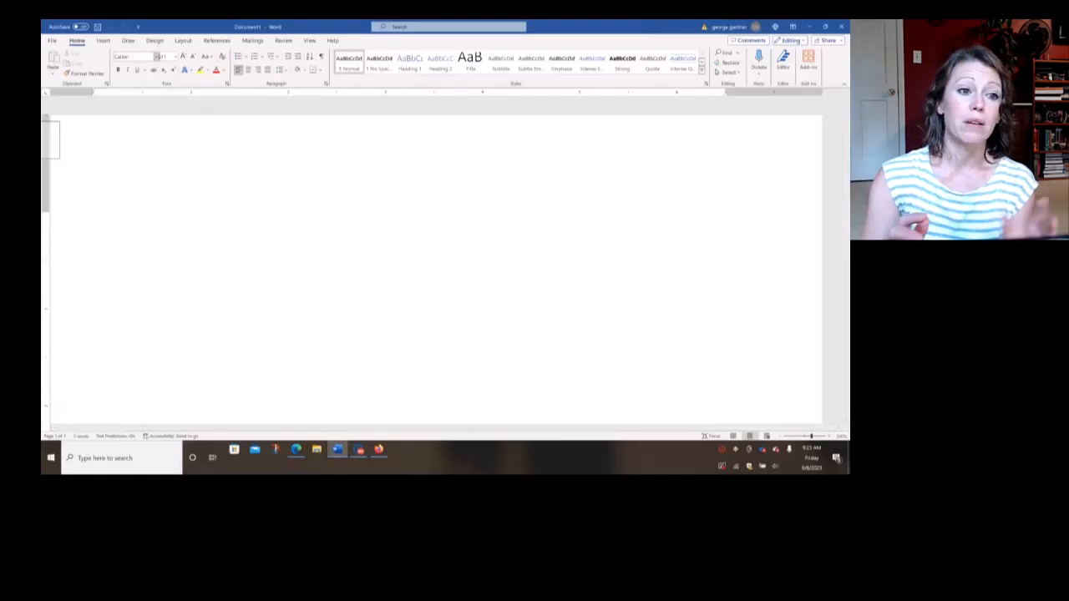
{"action": "left_click", "coordinate": [158, 56]}
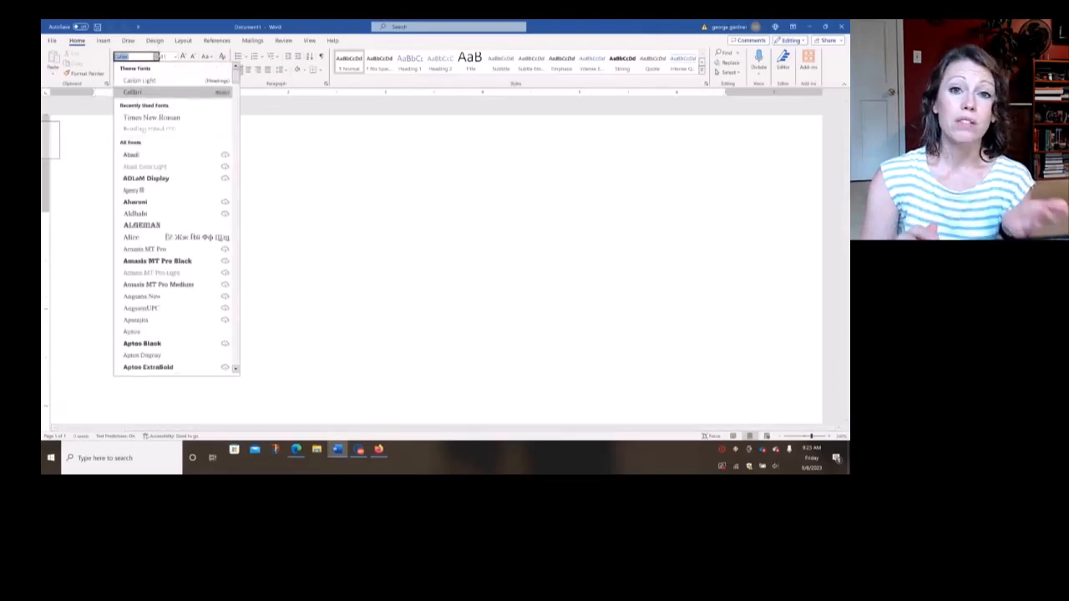
{"action": "left_click", "coordinate": [149, 121]}
{"action": "left_click", "coordinate": [174, 56]}
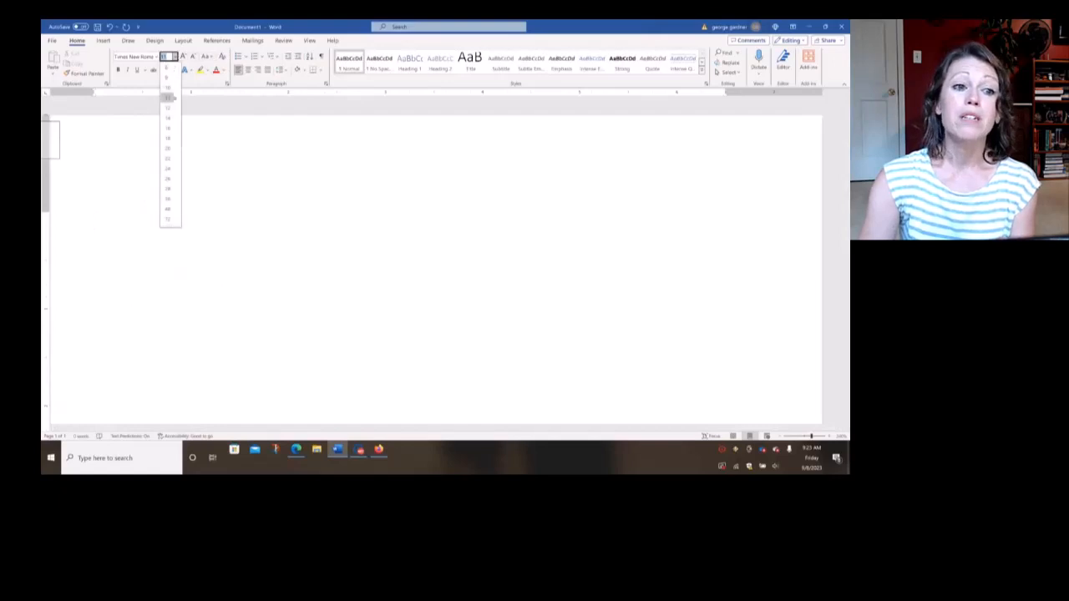
{"action": "left_click", "coordinate": [169, 98]}
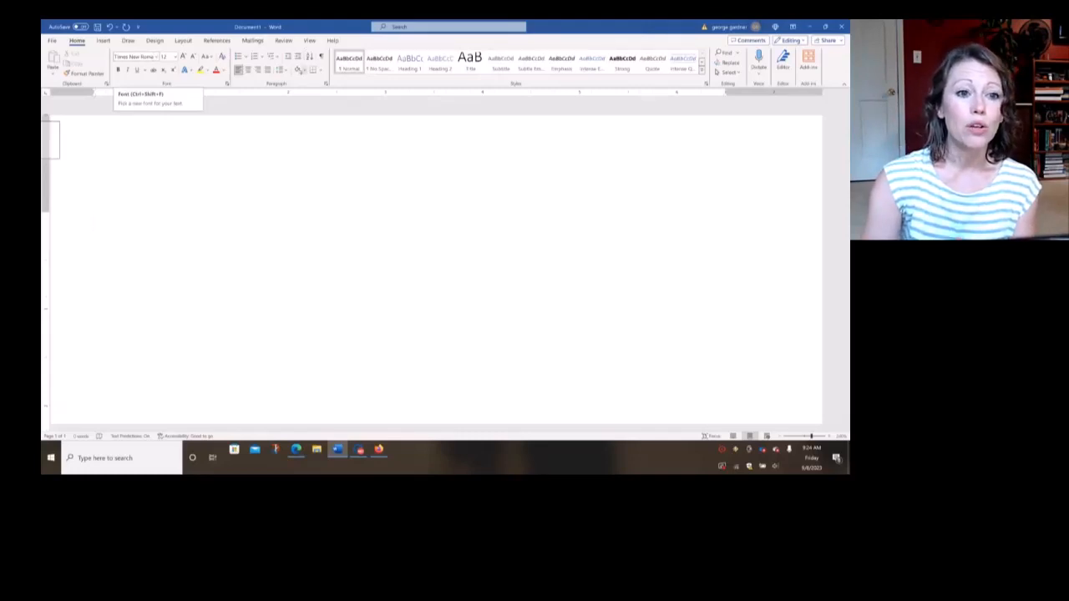
Set paragraph spacing to 0 pt after with double line spacing, and make these settings the default for this document only
{"action": "left_click", "coordinate": [282, 70]}
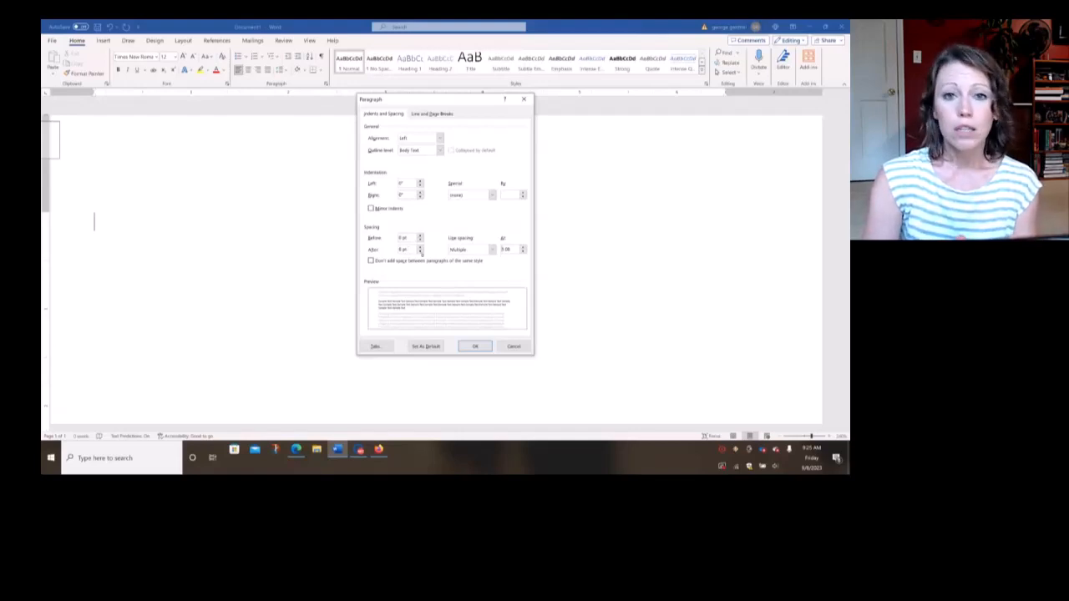
{"action": "left_click", "coordinate": [421, 252]}
{"action": "left_click", "coordinate": [421, 252]}
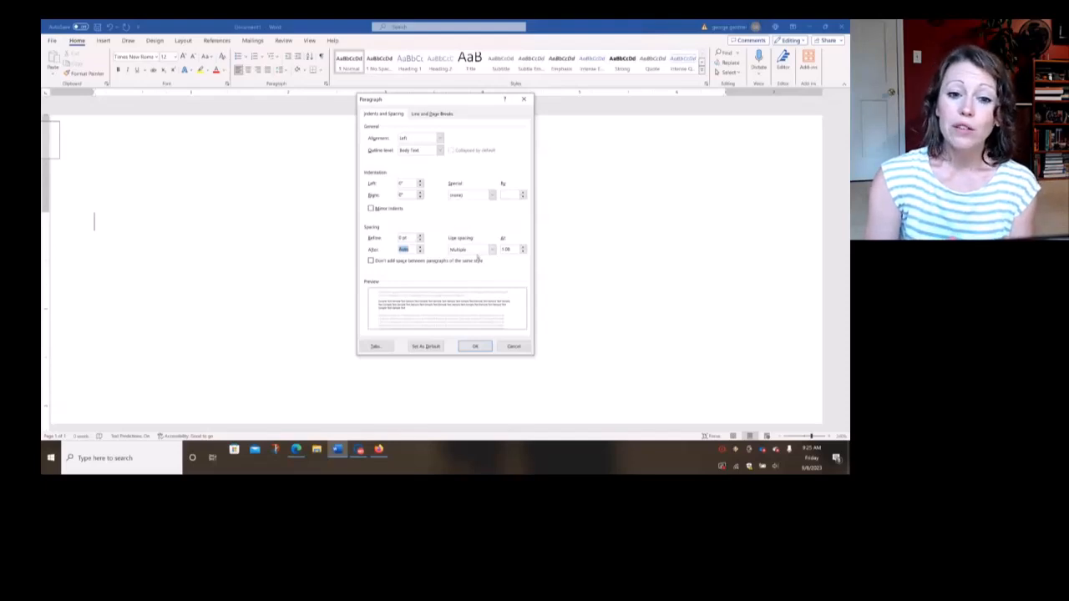
{"action": "left_click", "coordinate": [478, 252]}
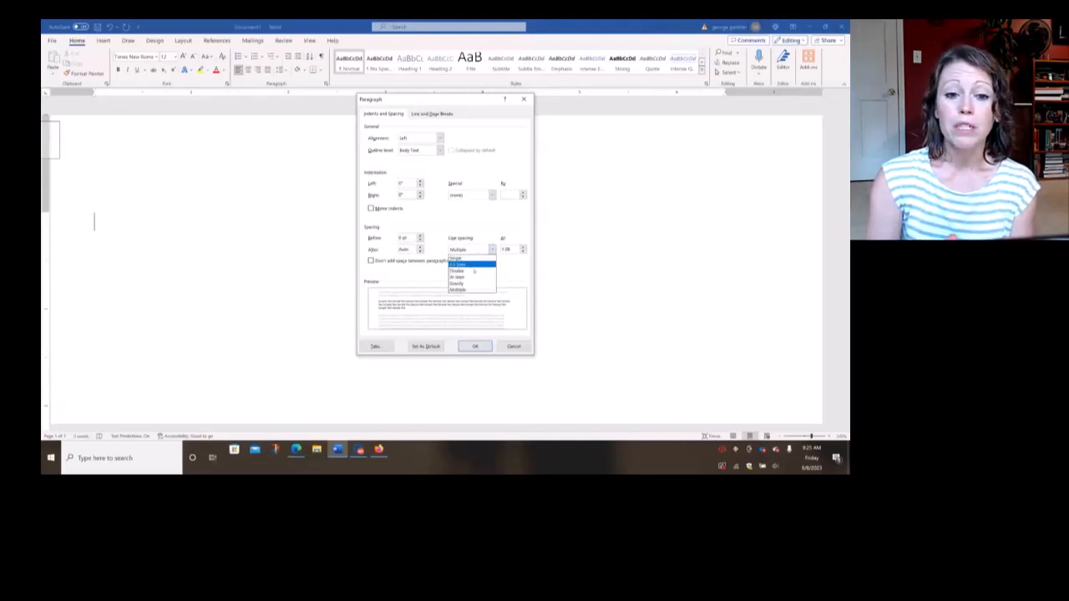
{"action": "left_click", "coordinate": [473, 272]}
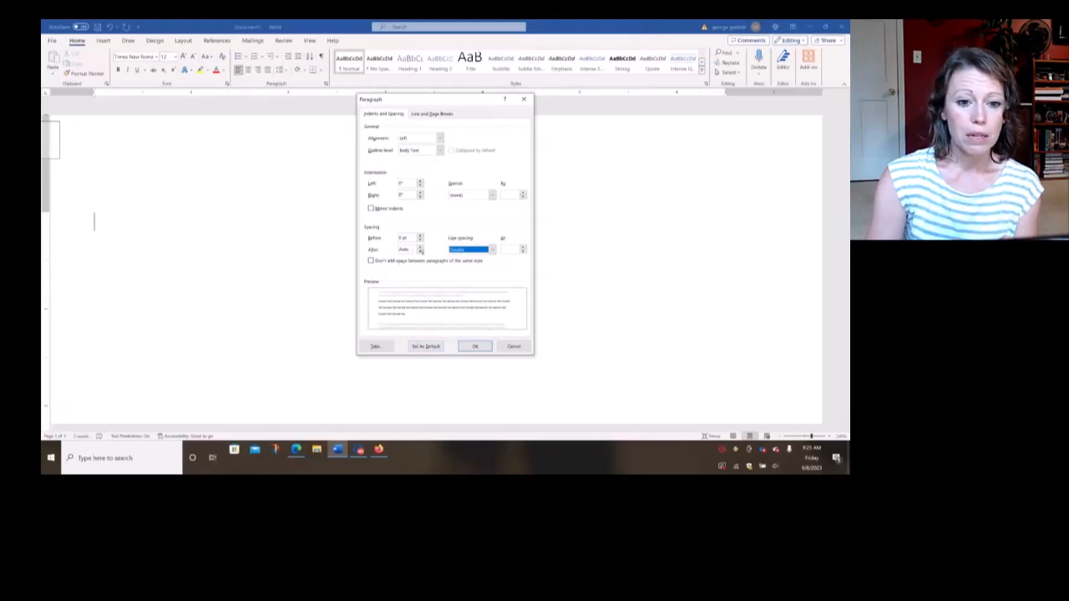
{"action": "left_click", "coordinate": [420, 249]}
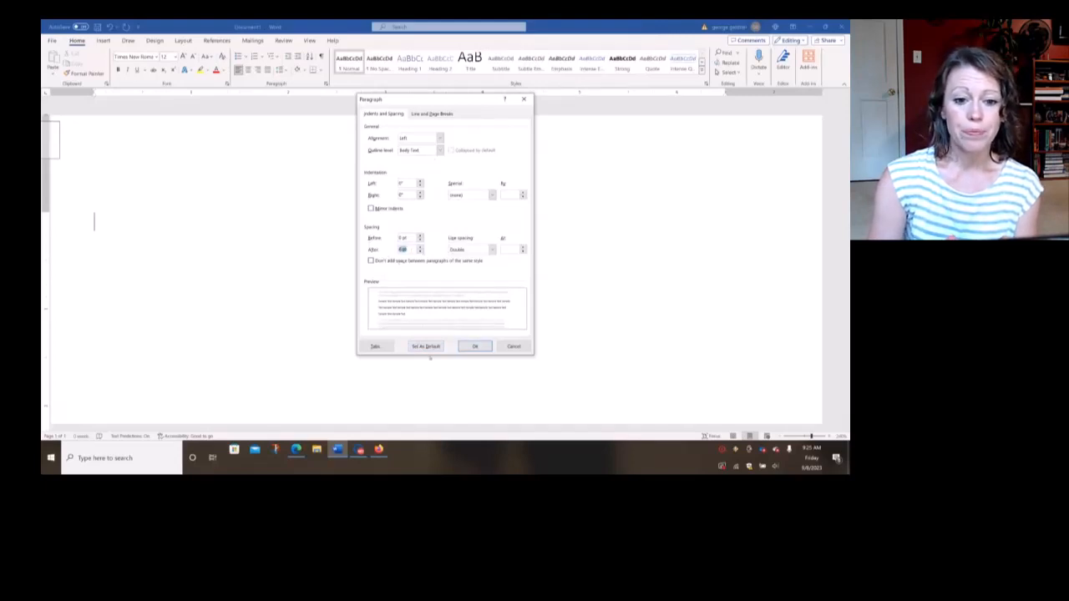
{"action": "left_click", "coordinate": [426, 347]}
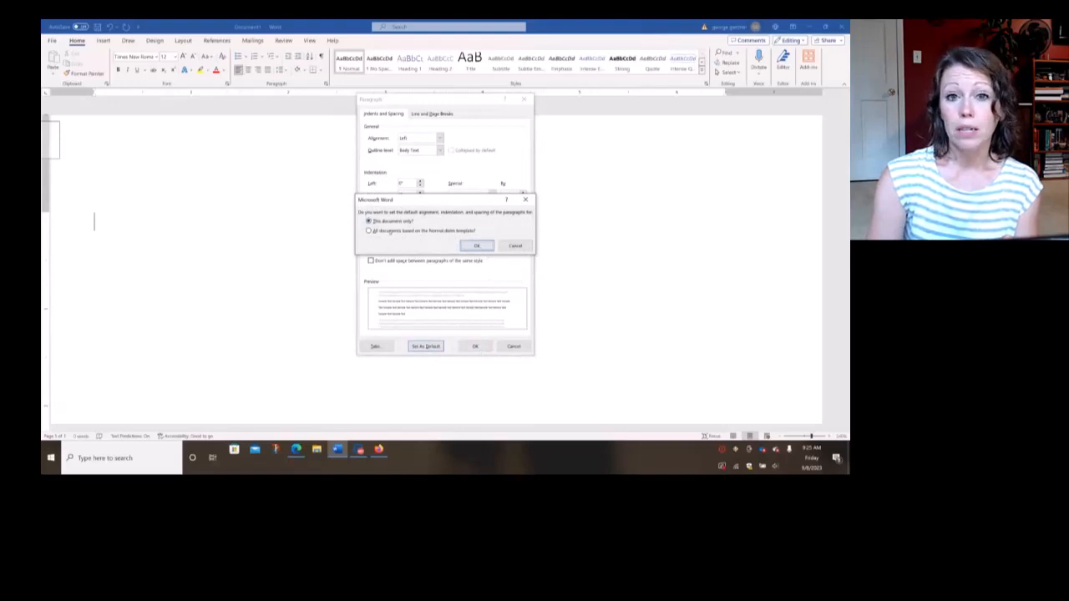
{"action": "left_click", "coordinate": [476, 245]}
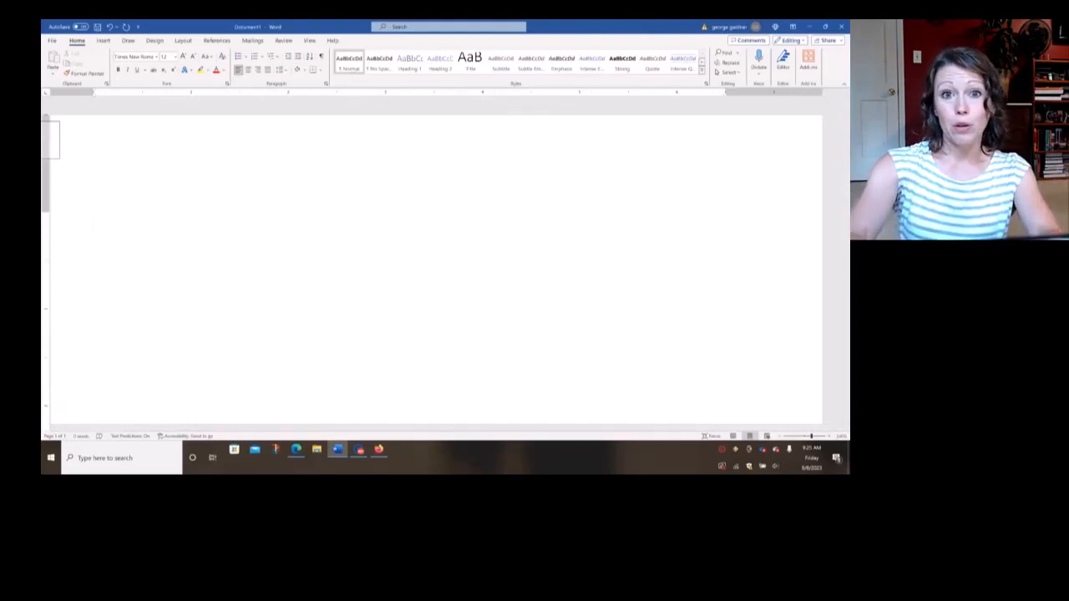
Enter "Student Name" as the first heading line and the instructor's title and full name on the line below
{"action": "type", "text": "Y"}
{"action": "key", "text": "BackSpace"}
{"action": "type", "text": "St"}
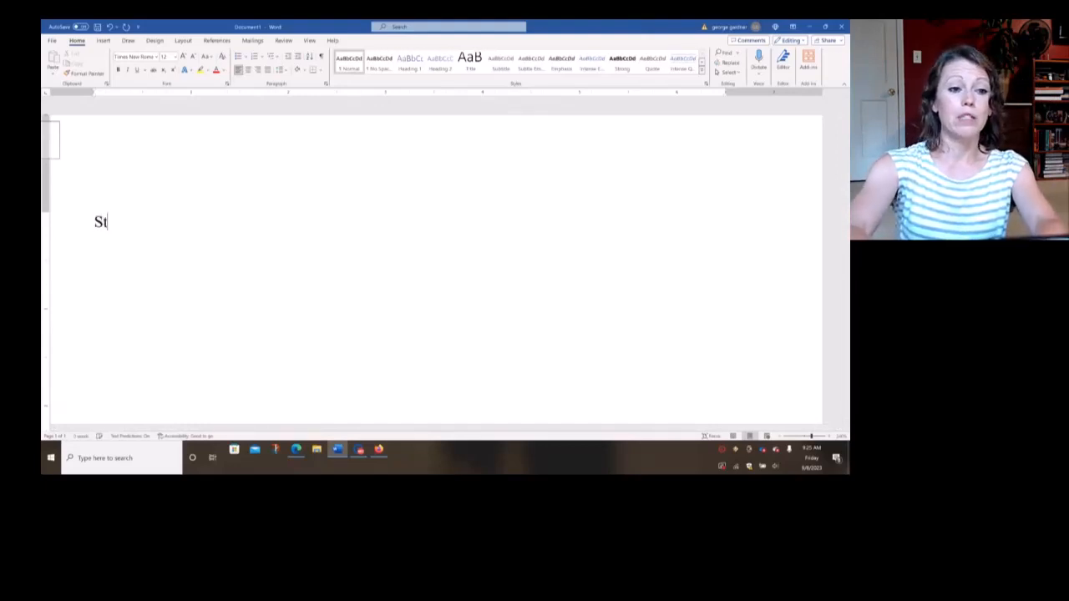
{"action": "type", "text": "udent Name"}
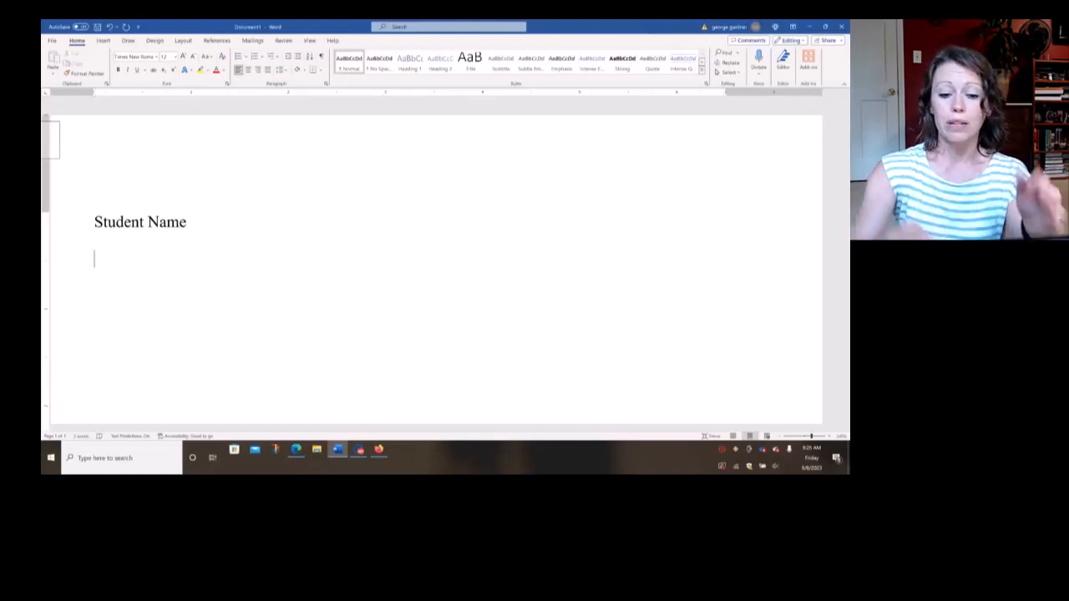
{"action": "type", "text": "Ms"}
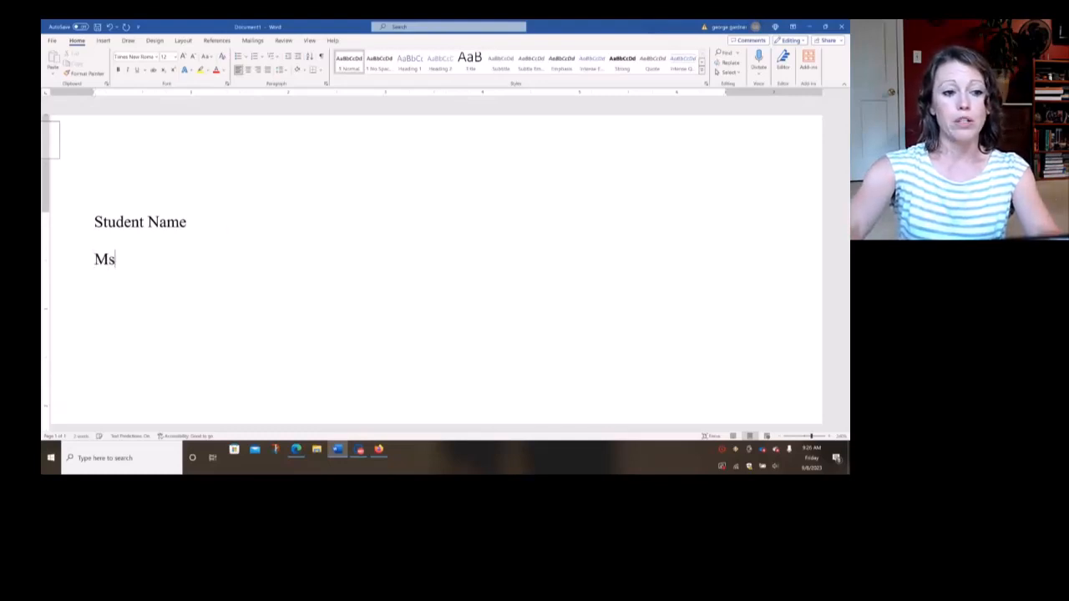
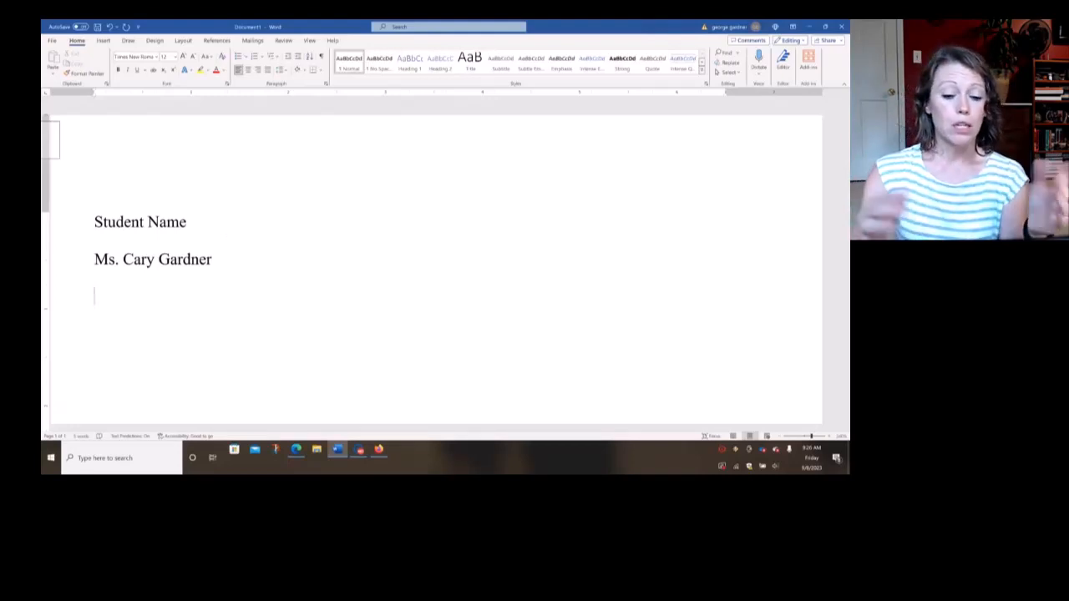
Add the course line "ENG 111 WB31" and the date line "08 September 2023" below the instructor's name
{"action": "type", "text": "ENG"}
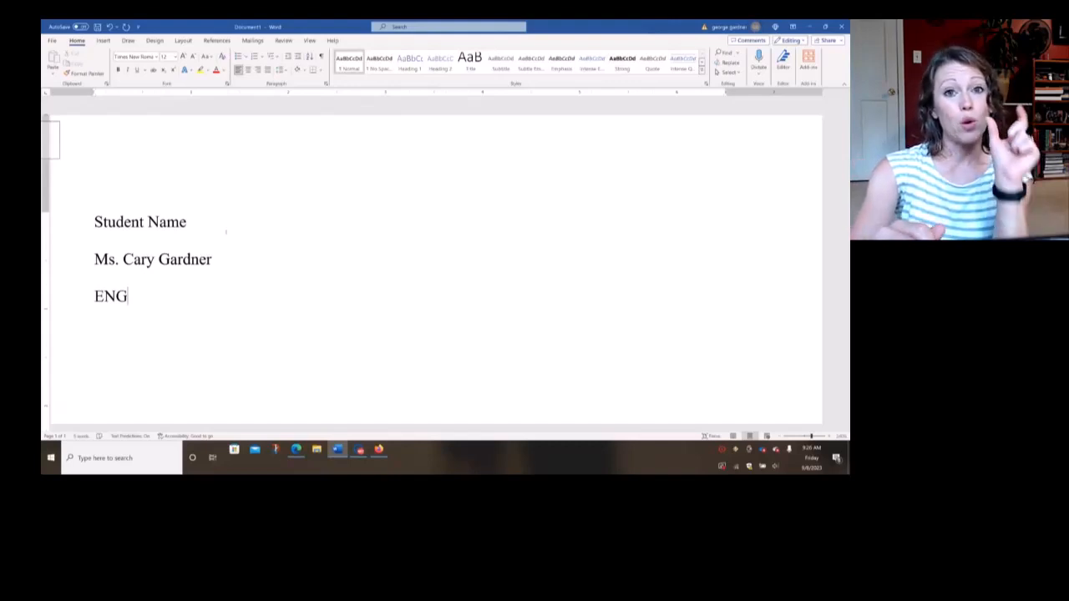
{"action": "type", "text": "111"}
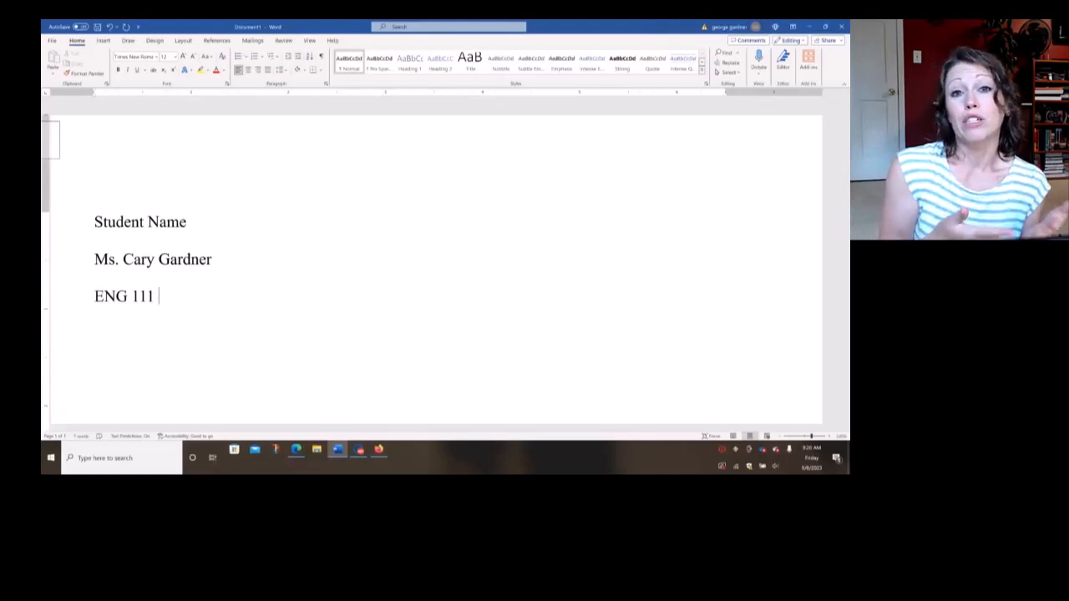
{"action": "type", "text": " W"}
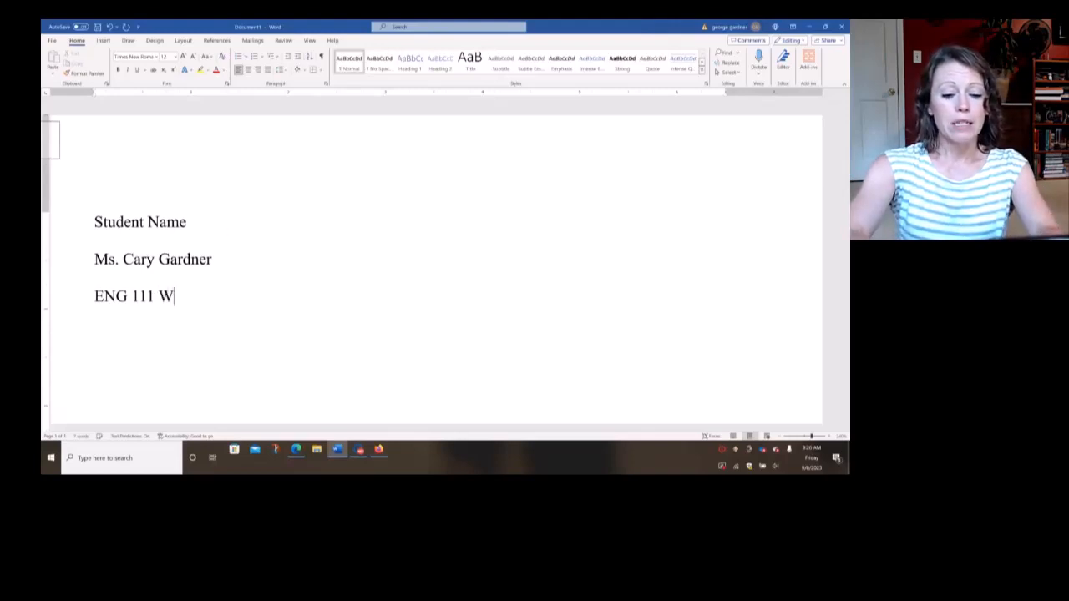
{"action": "type", "text": "B31"}
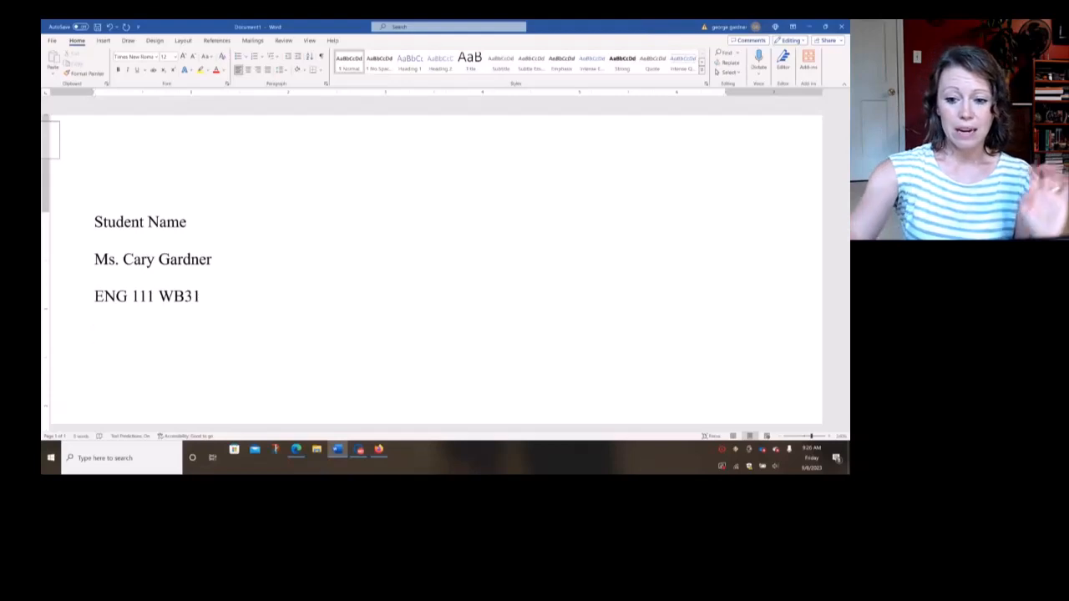
{"action": "type", "text": "08"}
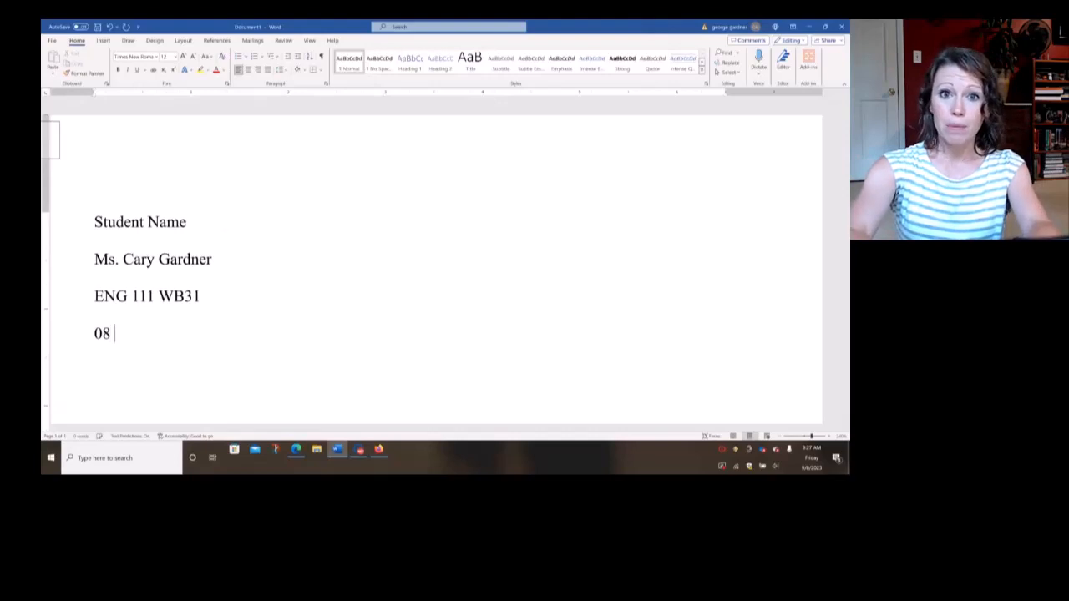
{"action": "type", "text": "September"}
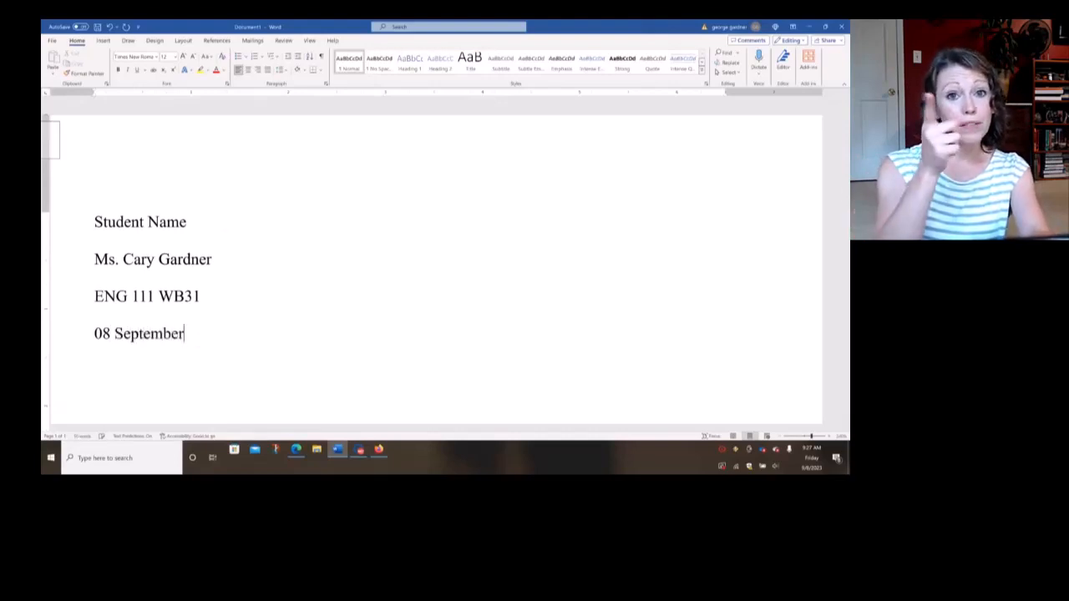
{"action": "type", "text": " 2023"}
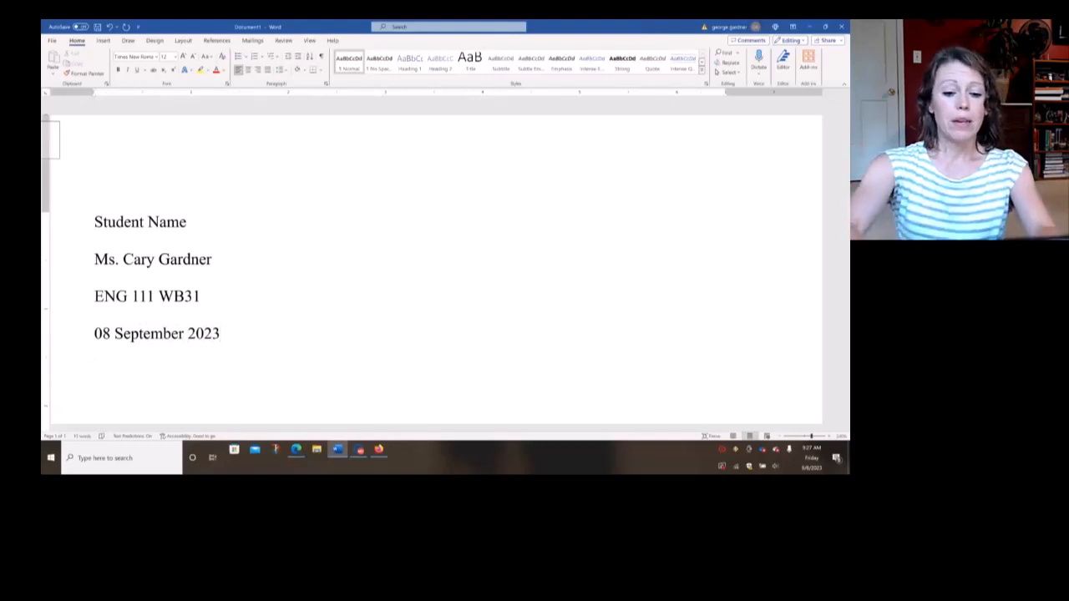
Add the title "My Title Here" below the date line and center it, leaving a left-aligned line beneath it for the body
{"action": "type", "text": "M"}
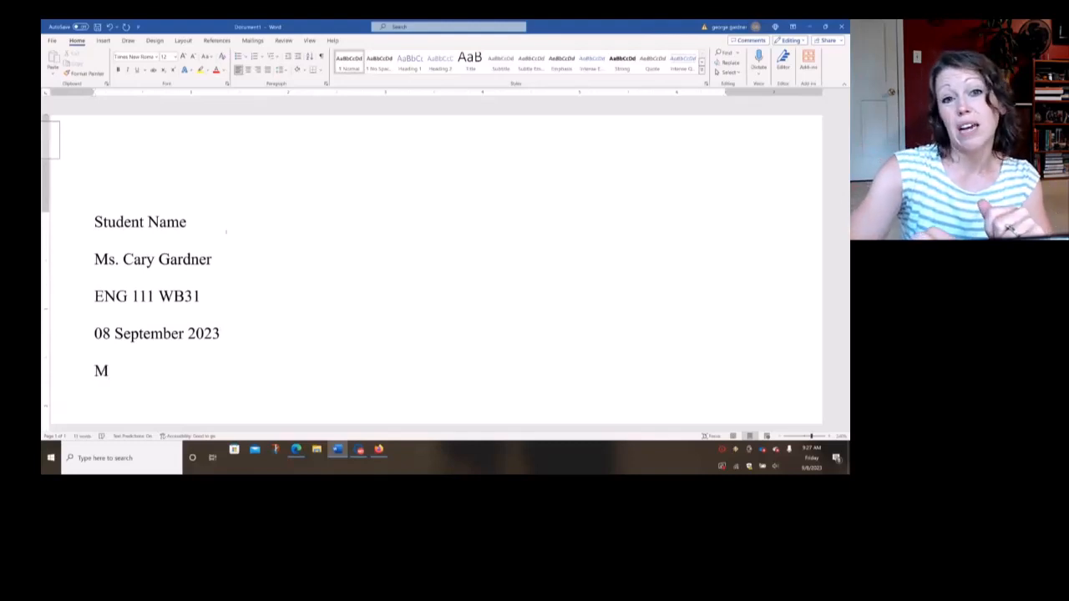
{"action": "type", "text": "y Title Here"}
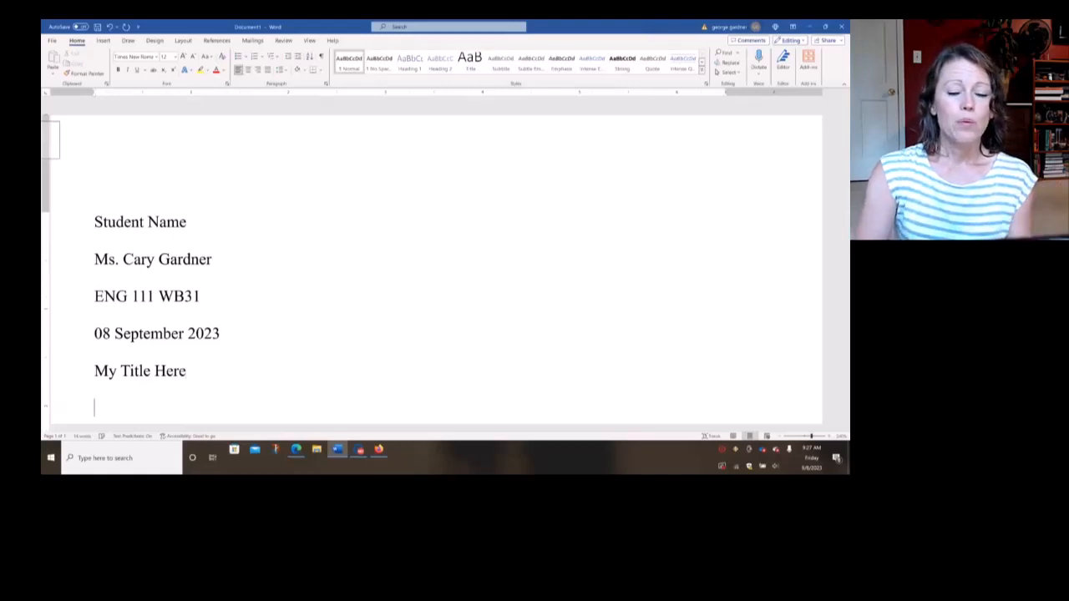
{"action": "left_click", "coordinate": [780, 436]}
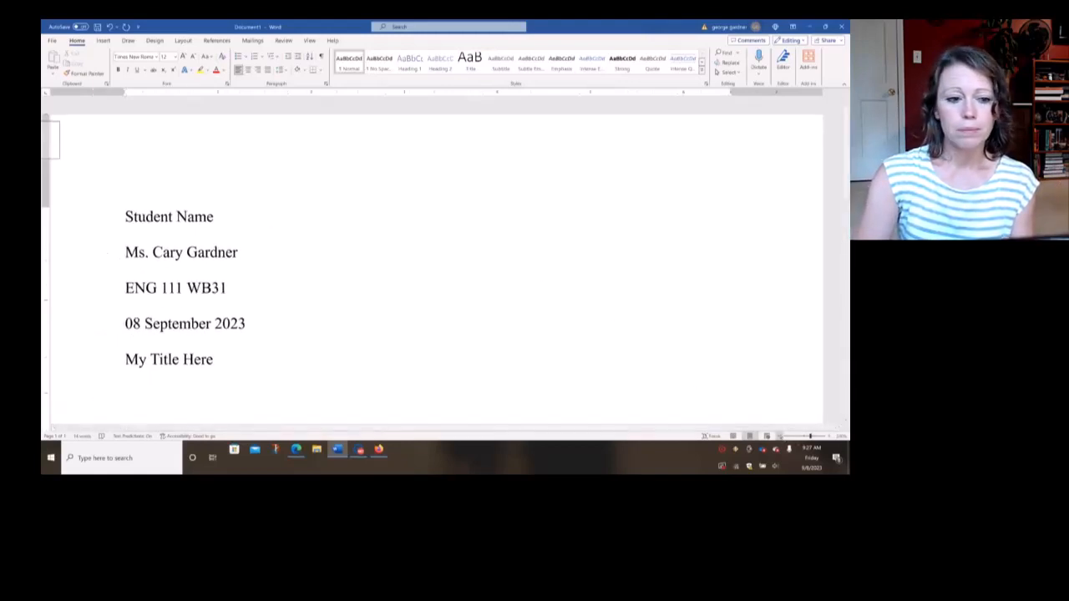
{"action": "left_click", "coordinate": [779, 436]}
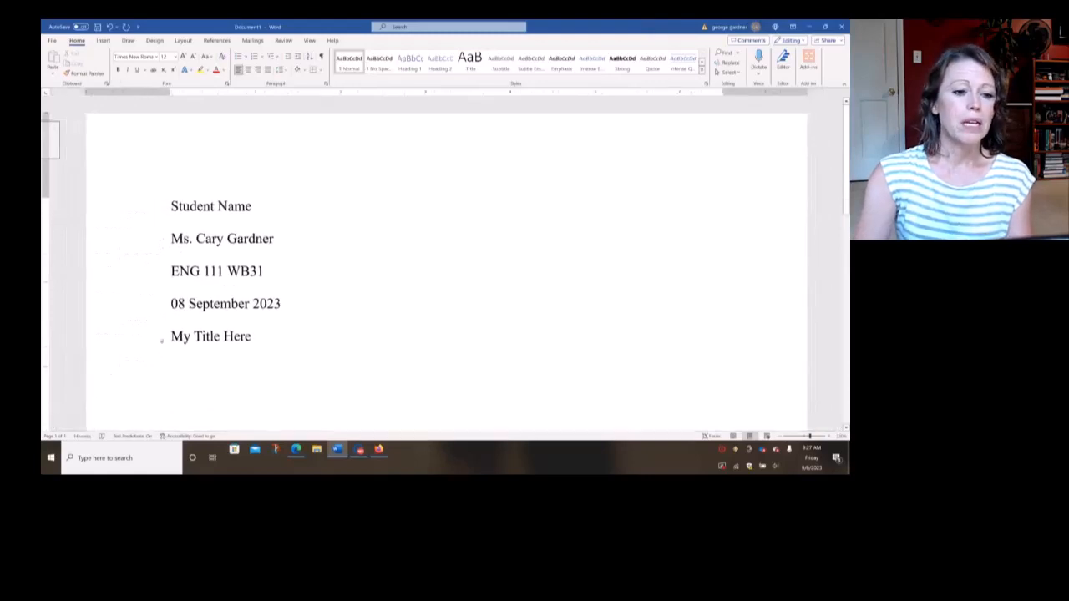
{"action": "left_click", "coordinate": [155, 339]}
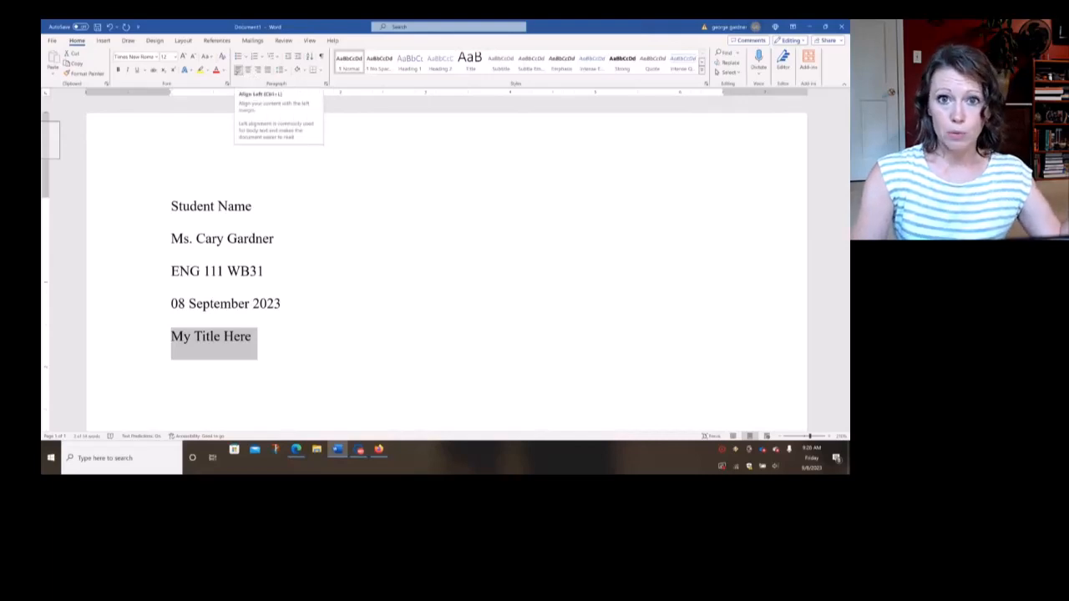
{"action": "left_click", "coordinate": [248, 70]}
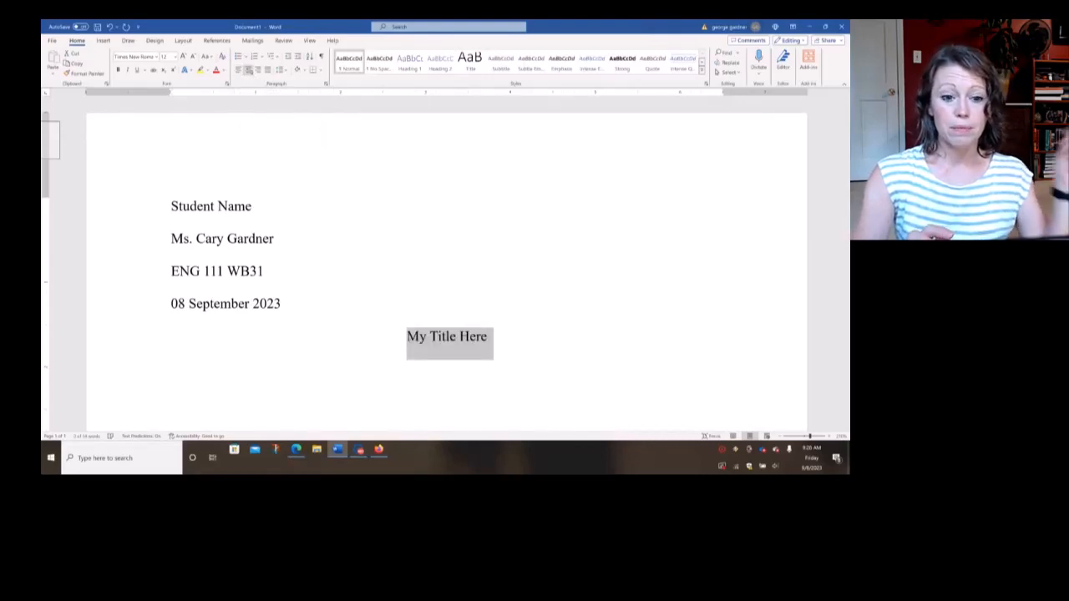
{"action": "left_click", "coordinate": [171, 369]}
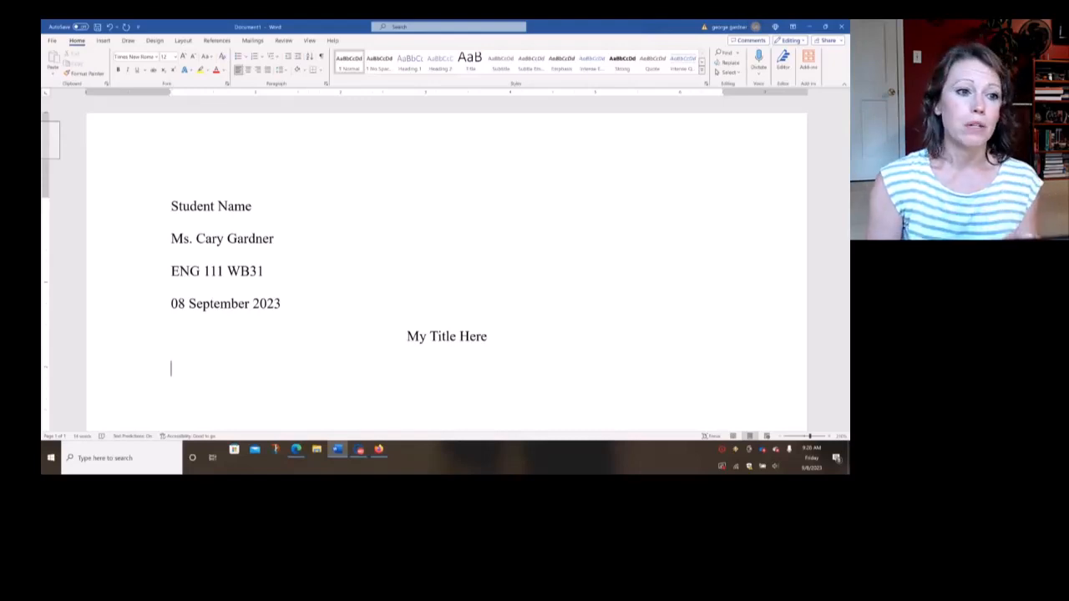
Insert a right-aligned page number in the page header using the Plain Number 3 style
{"action": "left_click", "coordinate": [103, 40]}
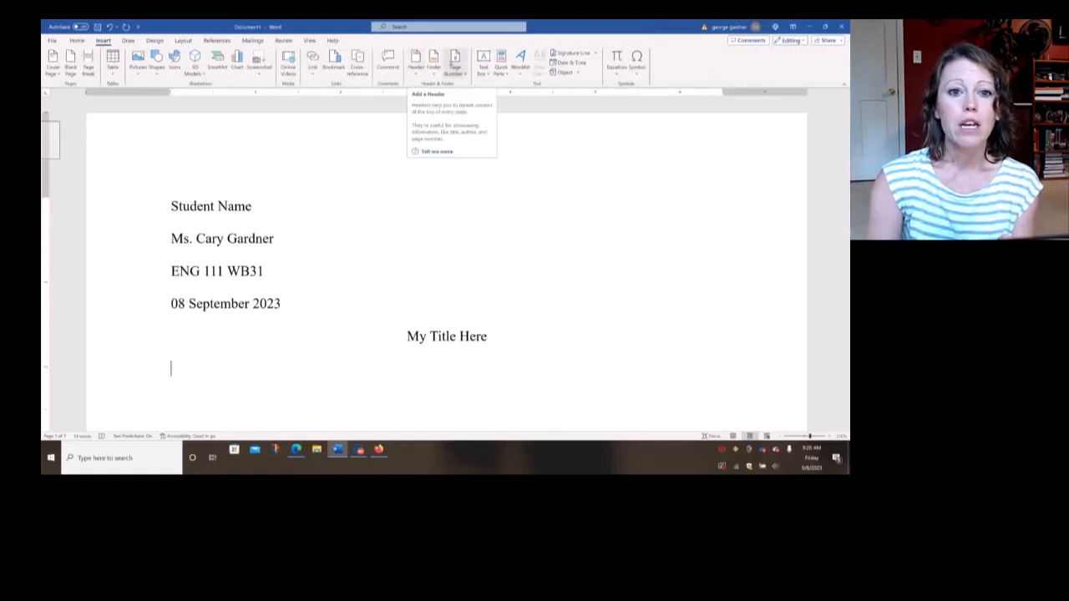
{"action": "left_click", "coordinate": [455, 67]}
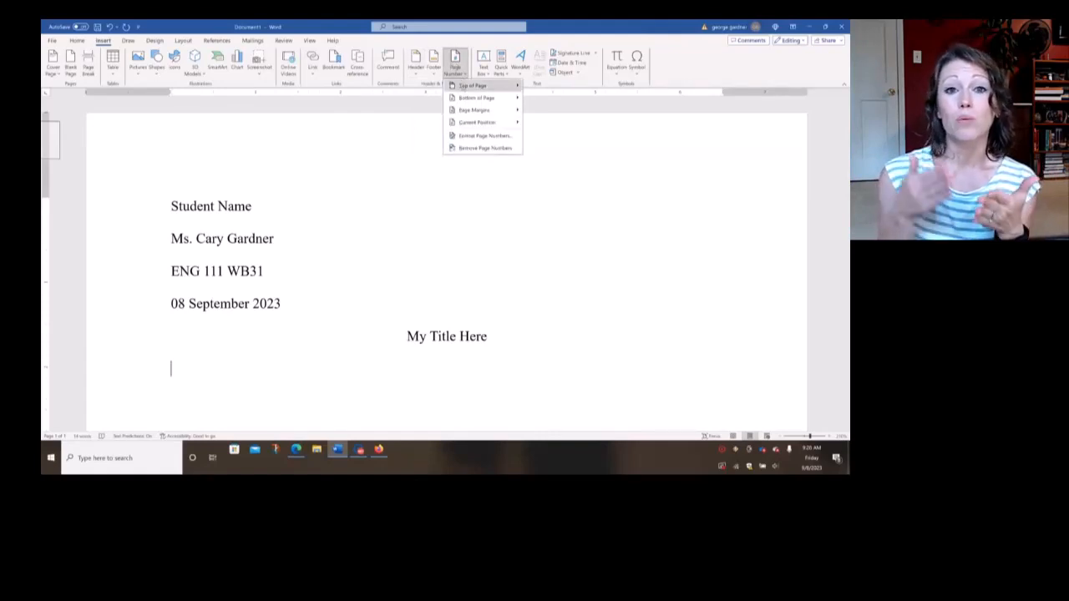
{"action": "mouse_move", "coordinate": [464, 87]}
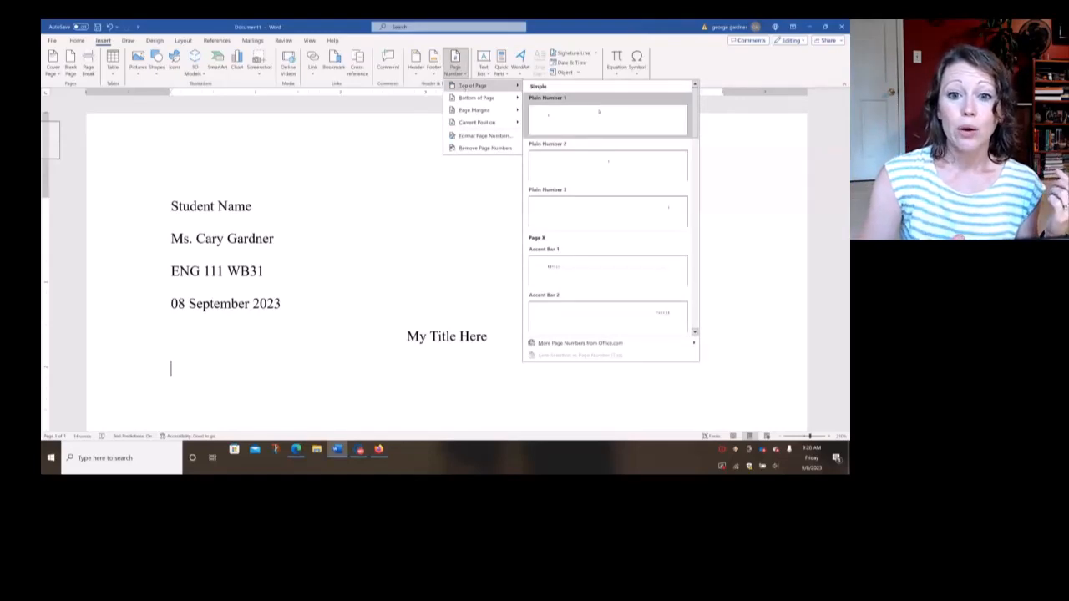
{"action": "left_click", "coordinate": [604, 207]}
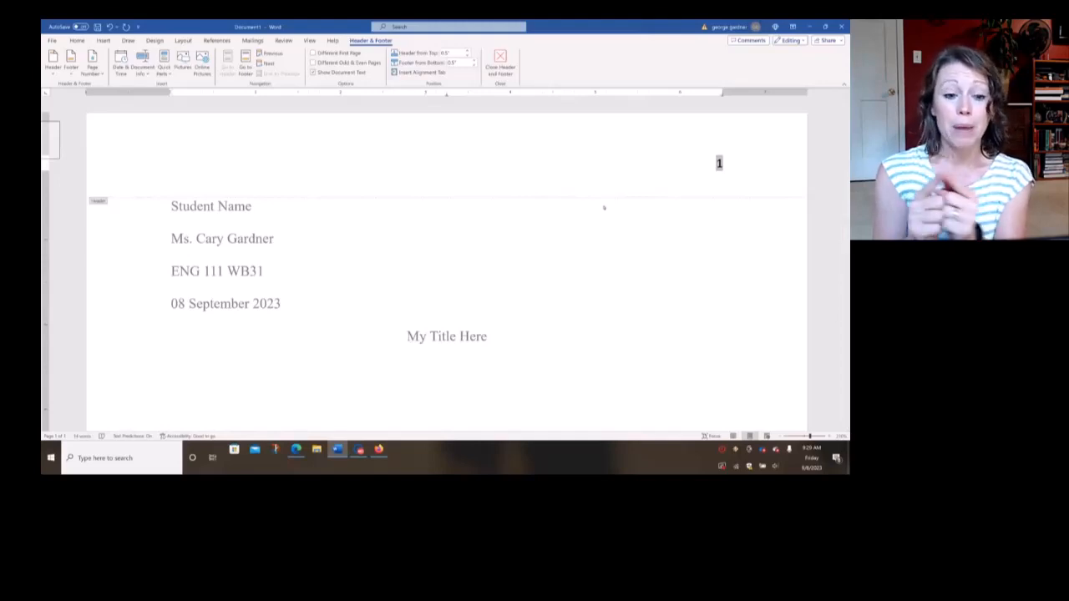
Put "LastName" and a space before the page number in the header, and return to the document body
{"action": "type", "text": "Name"}
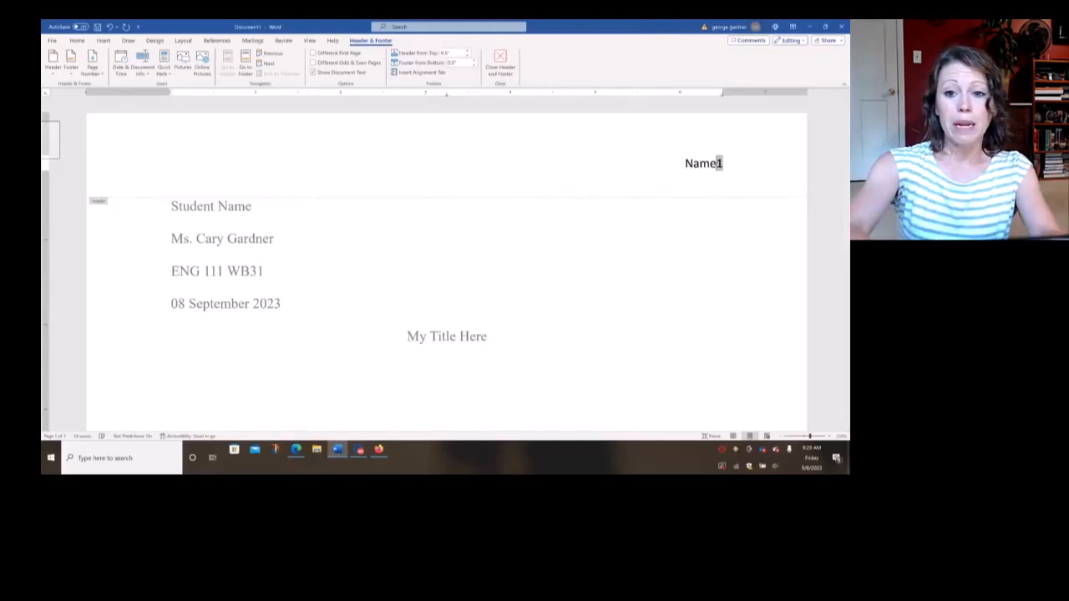
{"action": "key", "text": "BackSpace"}
{"action": "key", "text": "BackSpace"}
{"action": "key", "text": "BackSpace"}
{"action": "key", "text": "BackSpace"}
{"action": "key", "text": "BackSpace"}
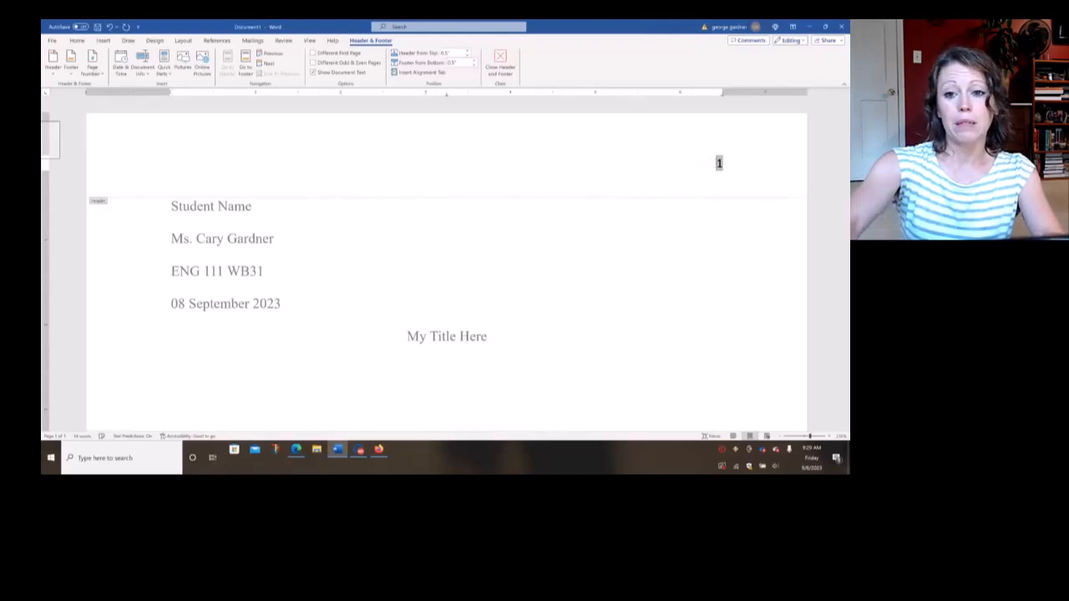
{"action": "type", "text": "LastName"}
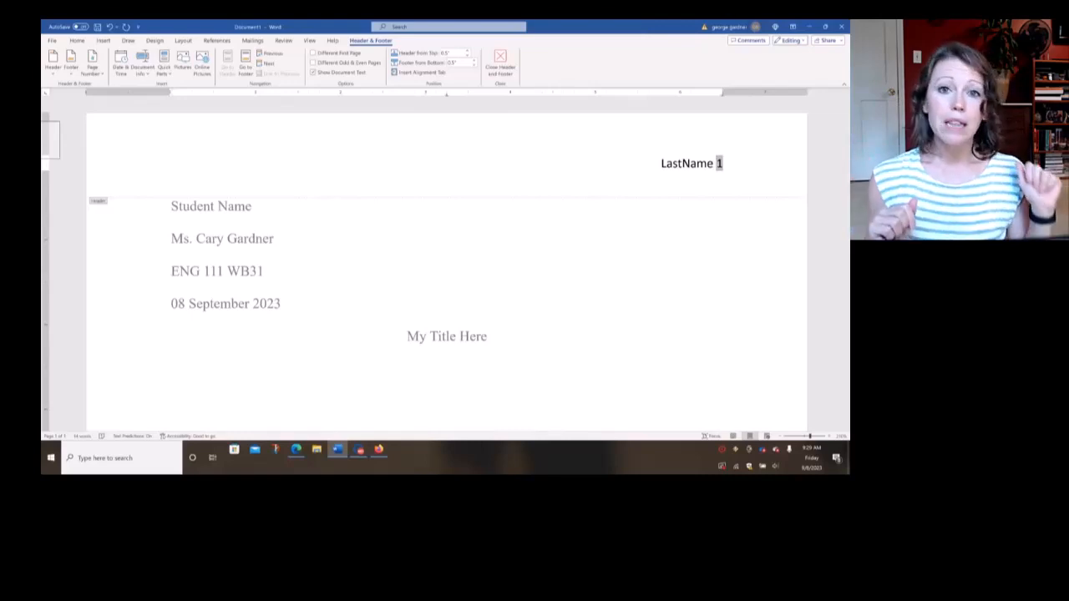
{"action": "double_click", "coordinate": [420, 283]}
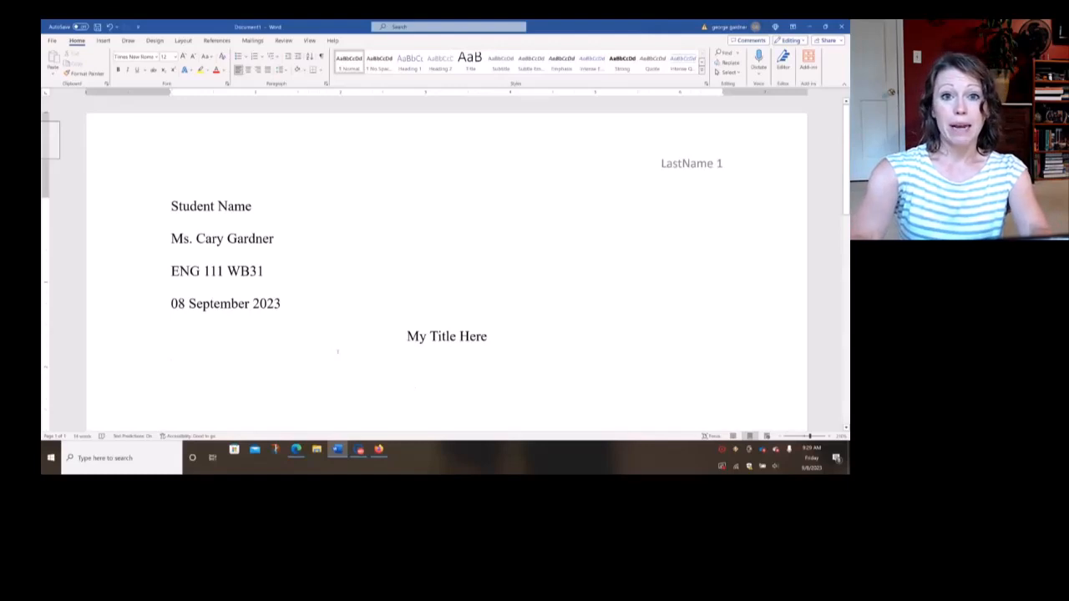
Enter the body text "Essay goes here." below the title and insert a page break on the line after it
{"action": "type", "text": "Essay goes here."}
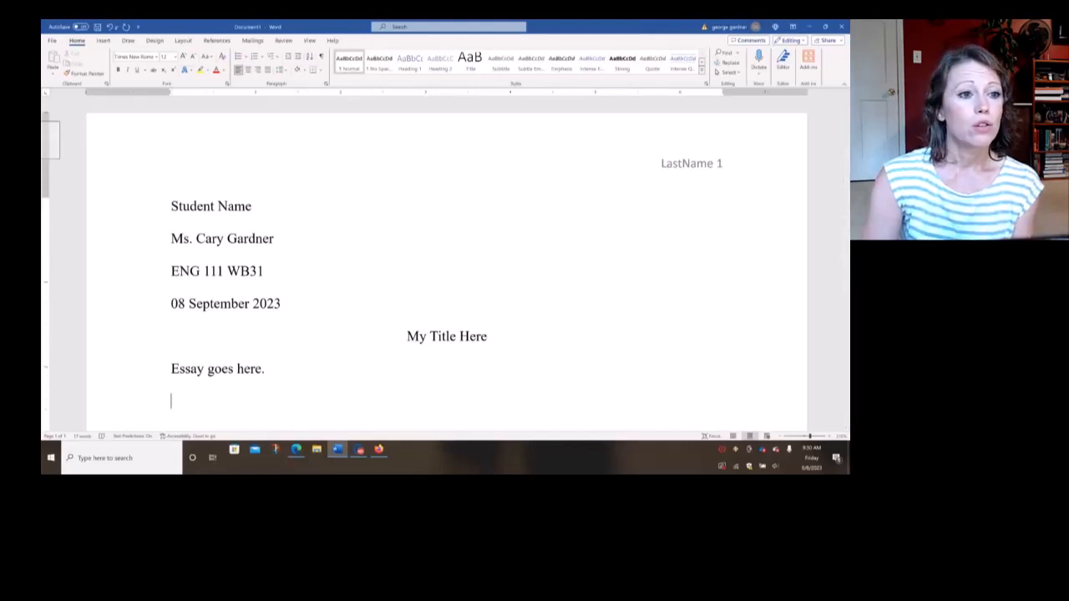
{"action": "left_click", "coordinate": [103, 40]}
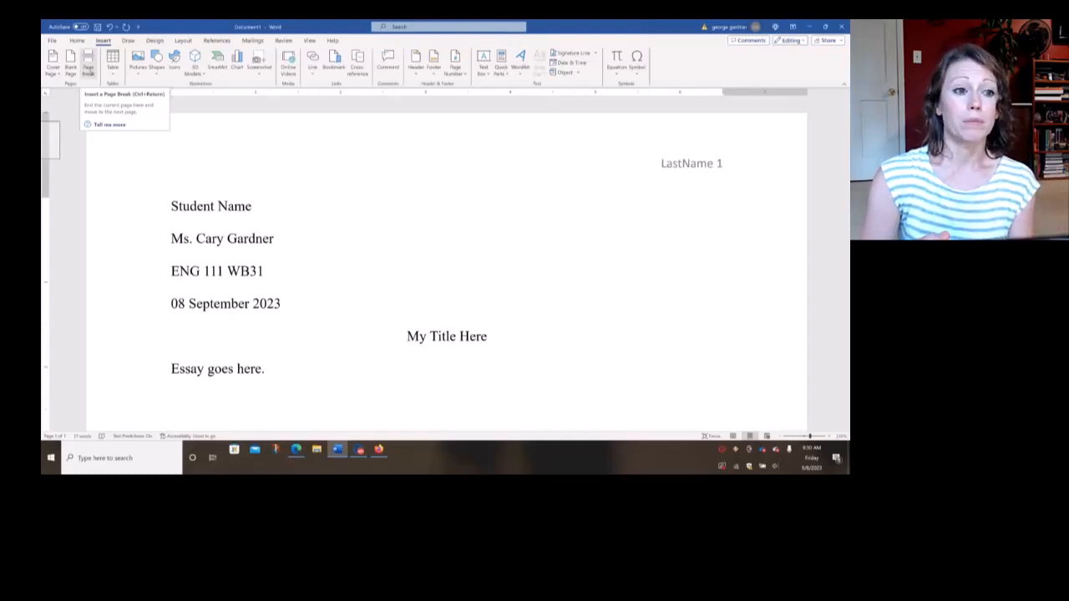
{"action": "left_click", "coordinate": [88, 67]}
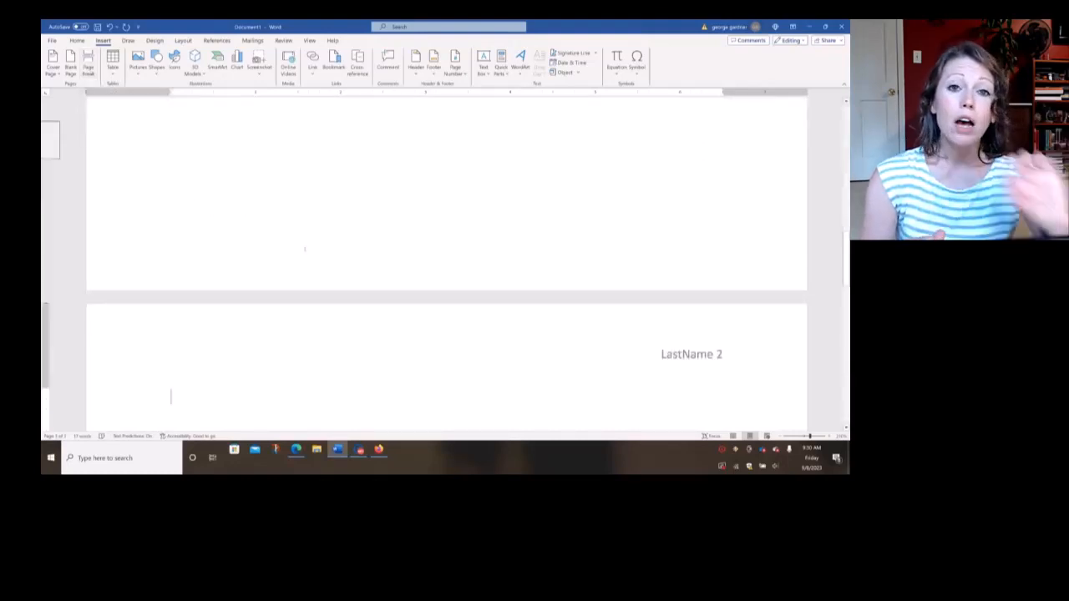
Add a centered "Works Cited" heading at the start of the second page, with a left-aligned line below it for the entries
{"action": "scroll", "coordinate": [305, 249], "scroll_direction": "down", "scroll_amount": 3}
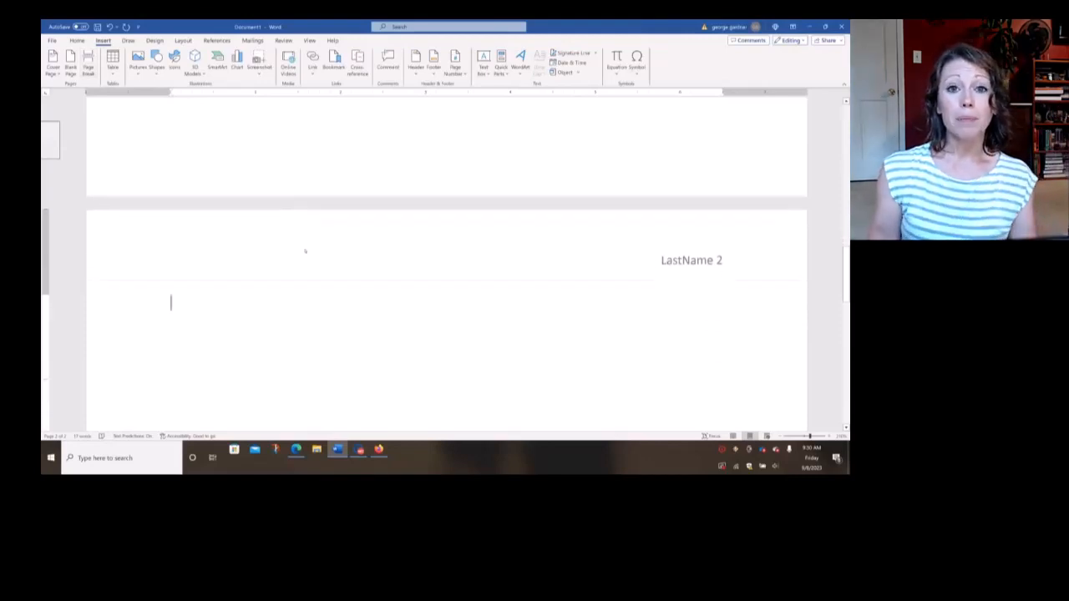
{"action": "type", "text": "Works"}
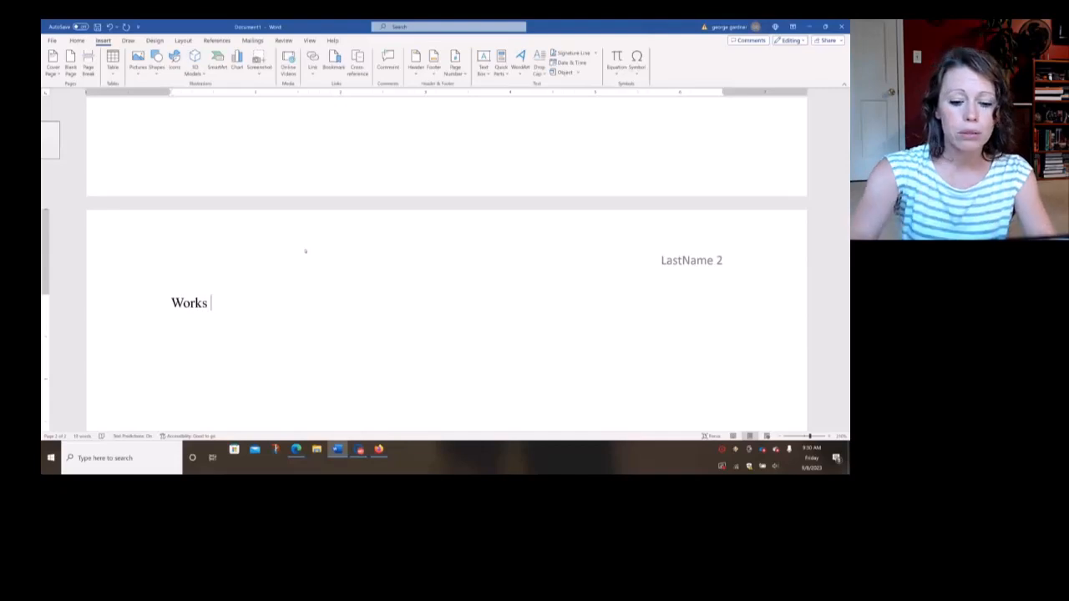
{"action": "type", "text": " Cited"}
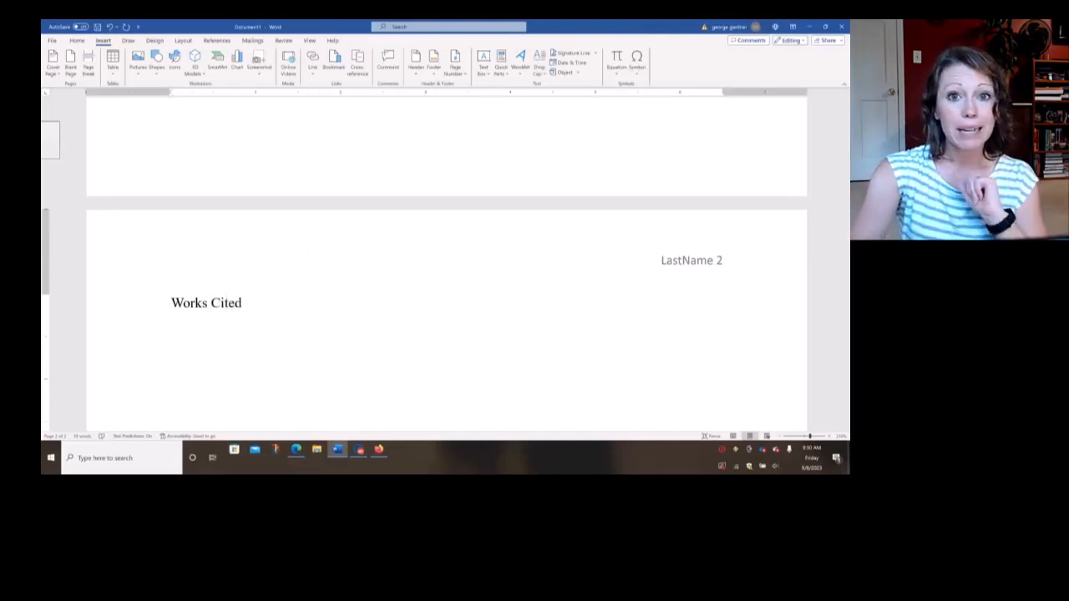
{"action": "key", "text": "Return"}
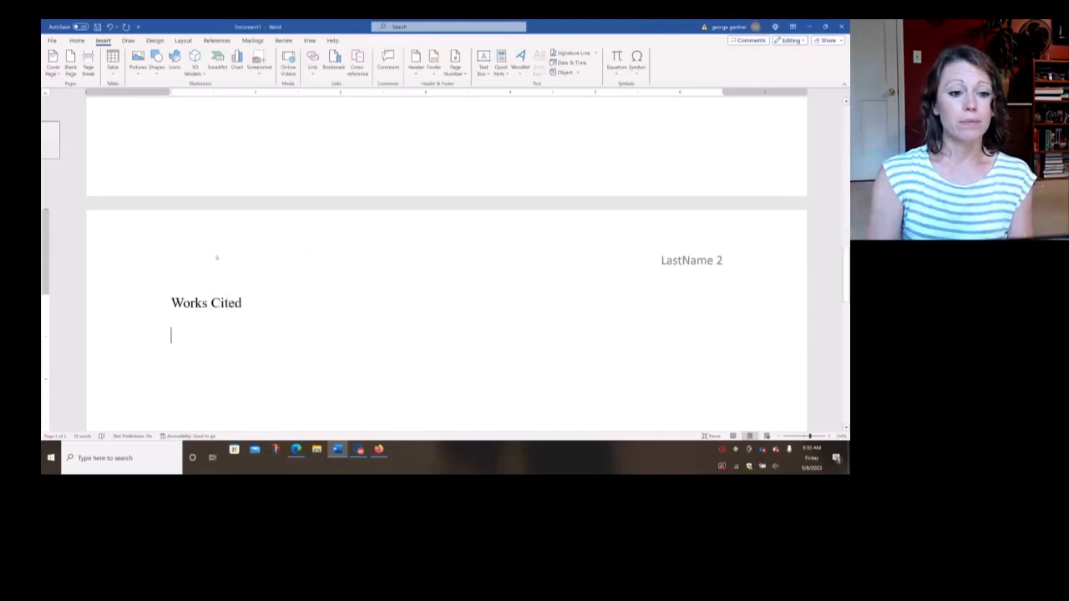
{"action": "left_click_drag", "start_coordinate": [162, 305], "coordinate": [162, 321]}
{"action": "left_click", "coordinate": [76, 40]}
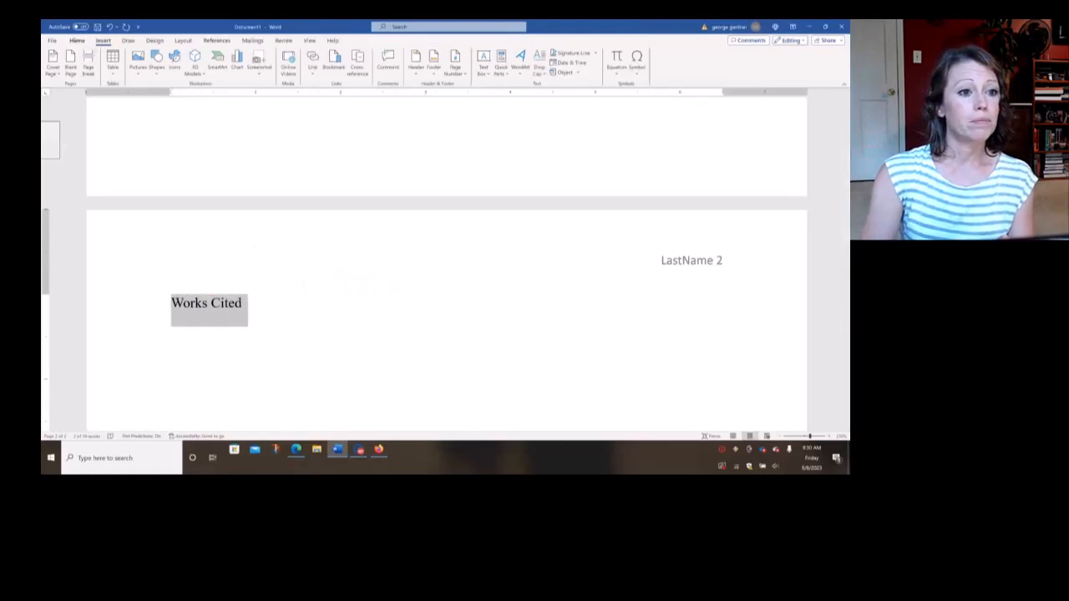
{"action": "left_click", "coordinate": [248, 70]}
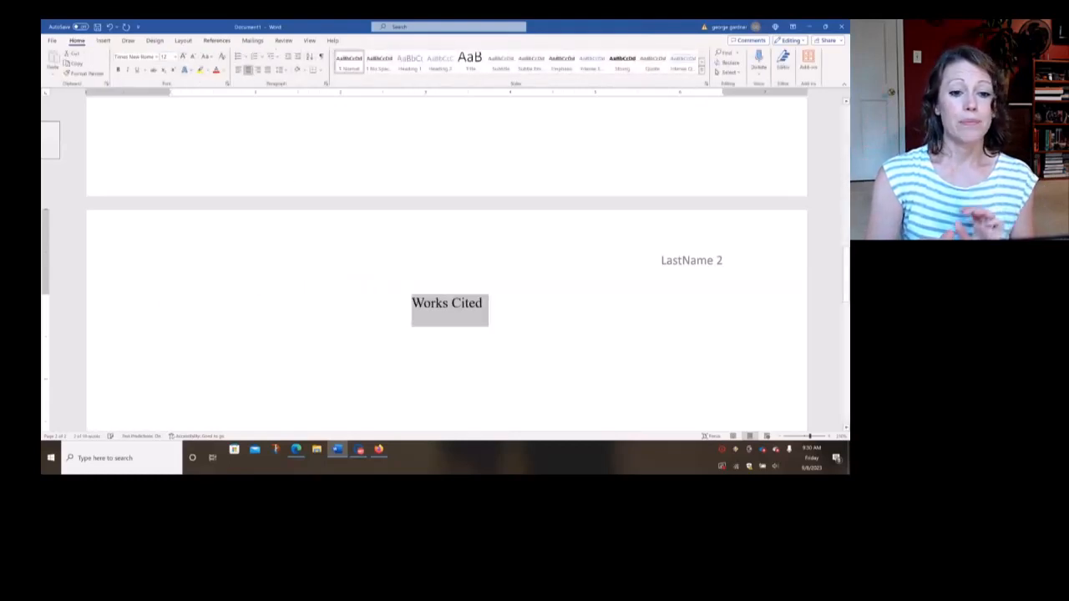
{"action": "left_click", "coordinate": [171, 335]}
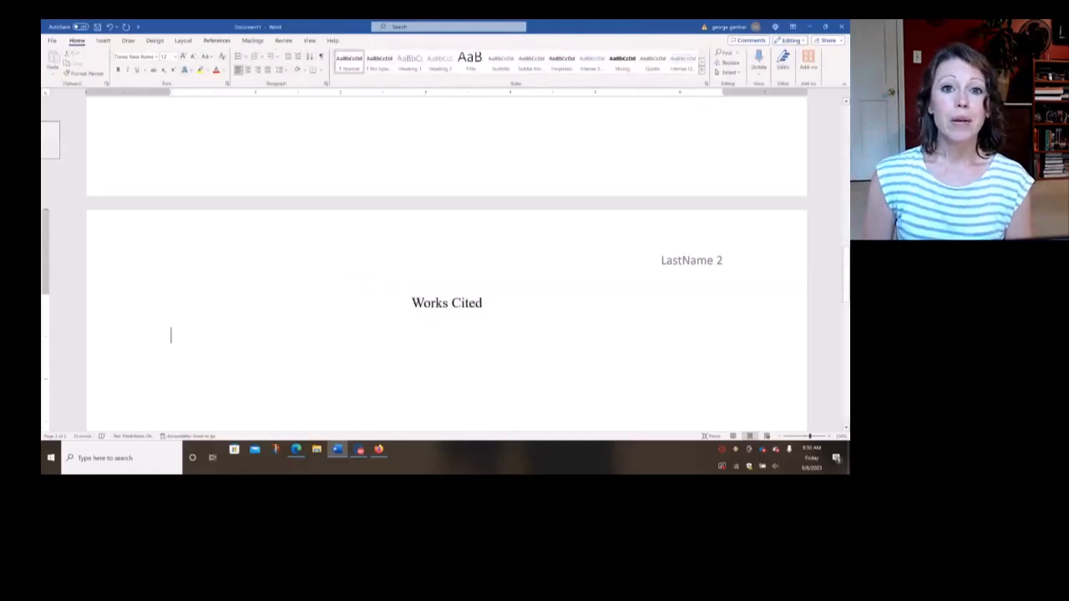